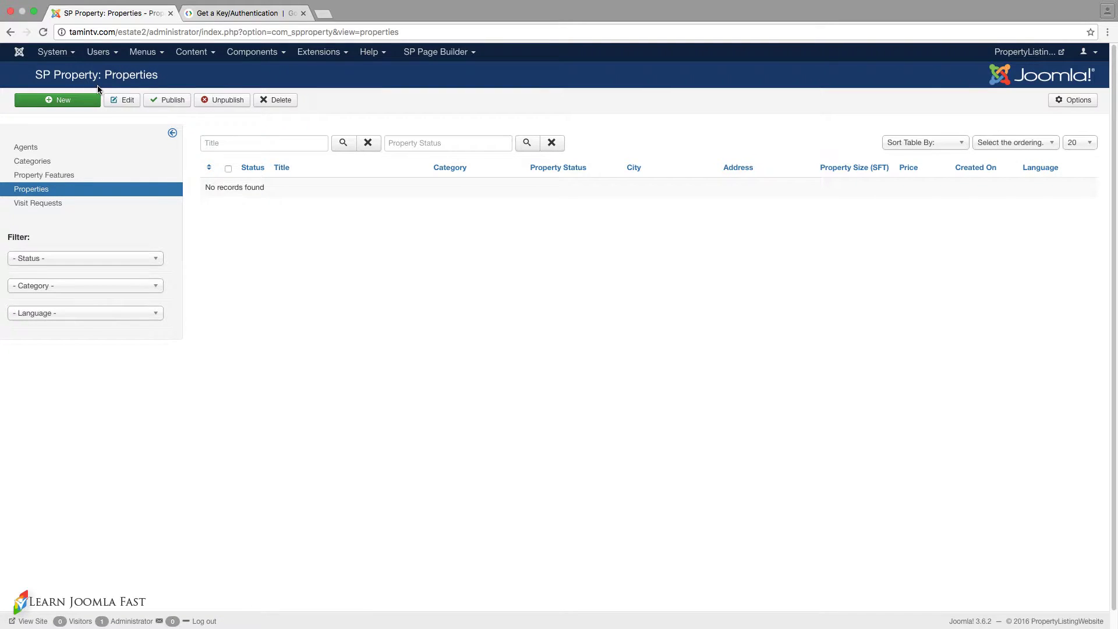
Return to the Google search results for "api key" and open the Google Maps JavaScript API Get a Key/Authentication page
{"action": "left_click", "coordinate": [225, 13]}
{"action": "left_click", "coordinate": [43, 32]}
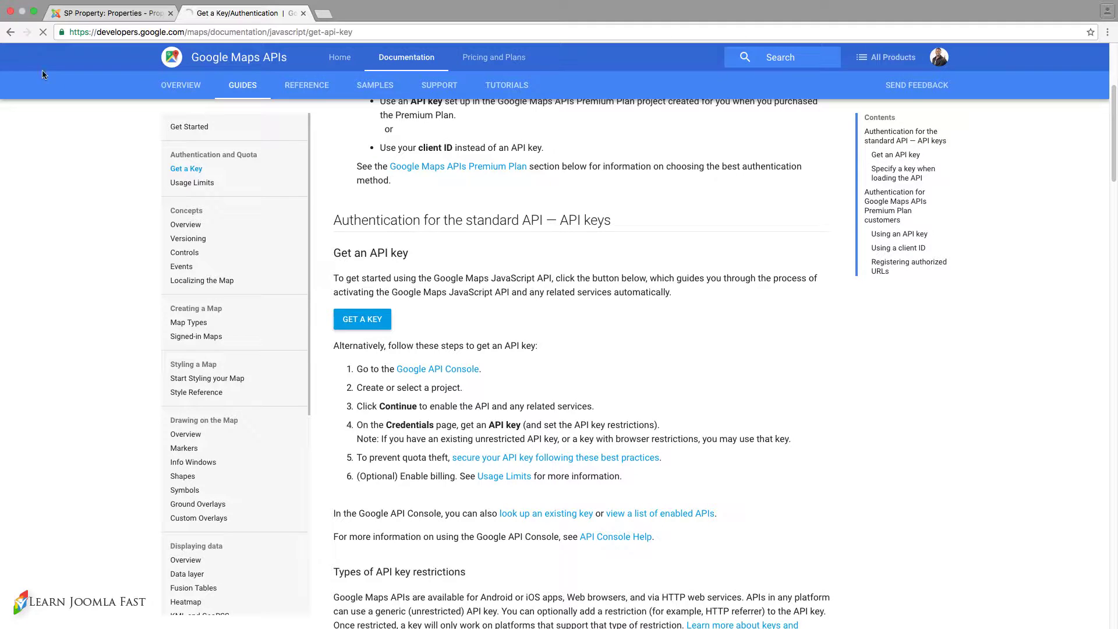
{"action": "right_click", "coordinate": [11, 32]}
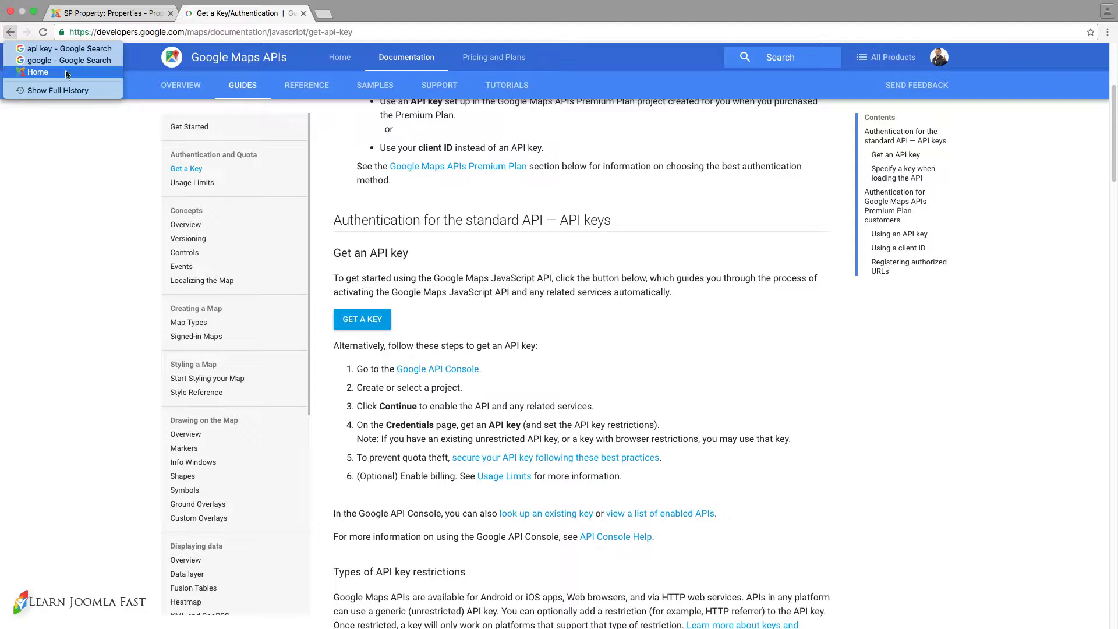
{"action": "key", "text": "Escape"}
{"action": "left_click", "coordinate": [10, 32]}
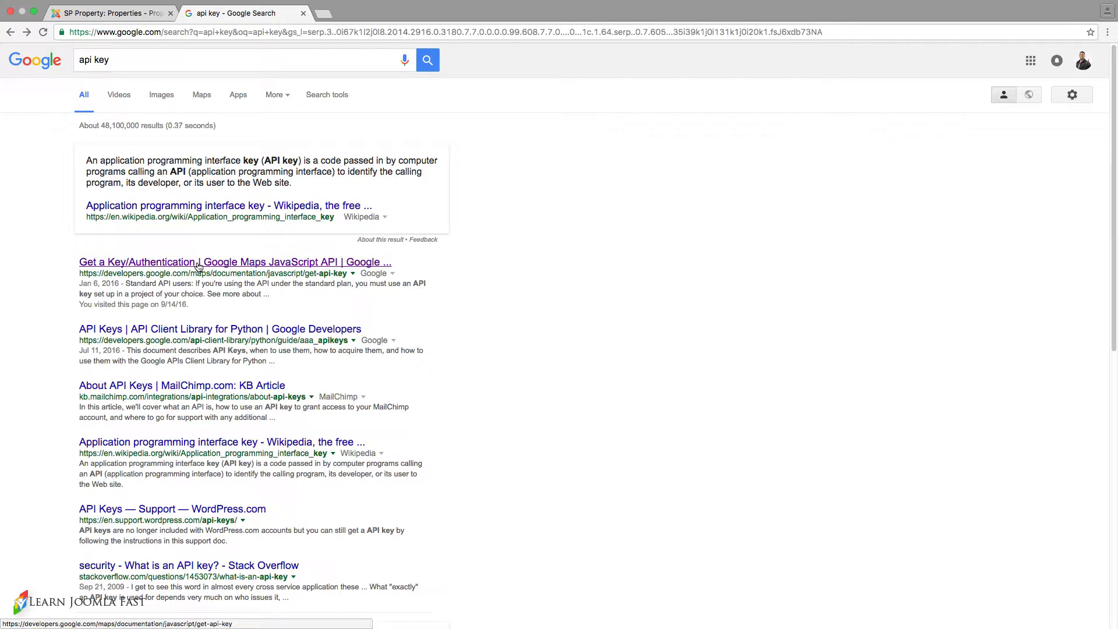
{"action": "left_click", "coordinate": [198, 266]}
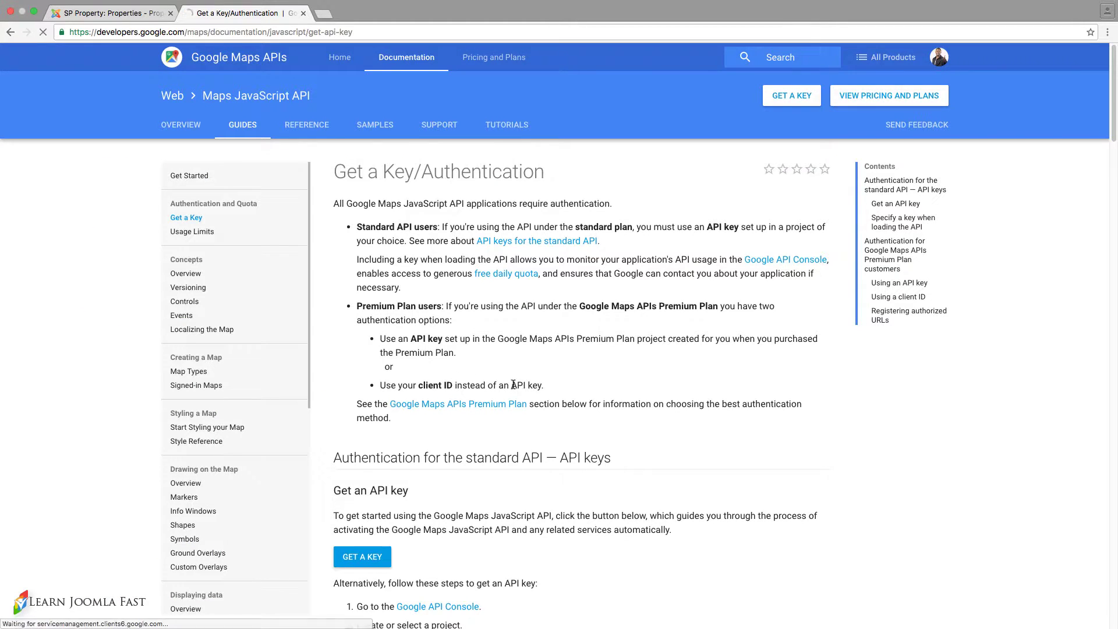
Request a Google Maps JavaScript API key by creating a new project named "Real Estate Sample" and enabling the API for it
{"action": "scroll", "coordinate": [514, 385], "scroll_direction": "down", "scroll_amount": 1}
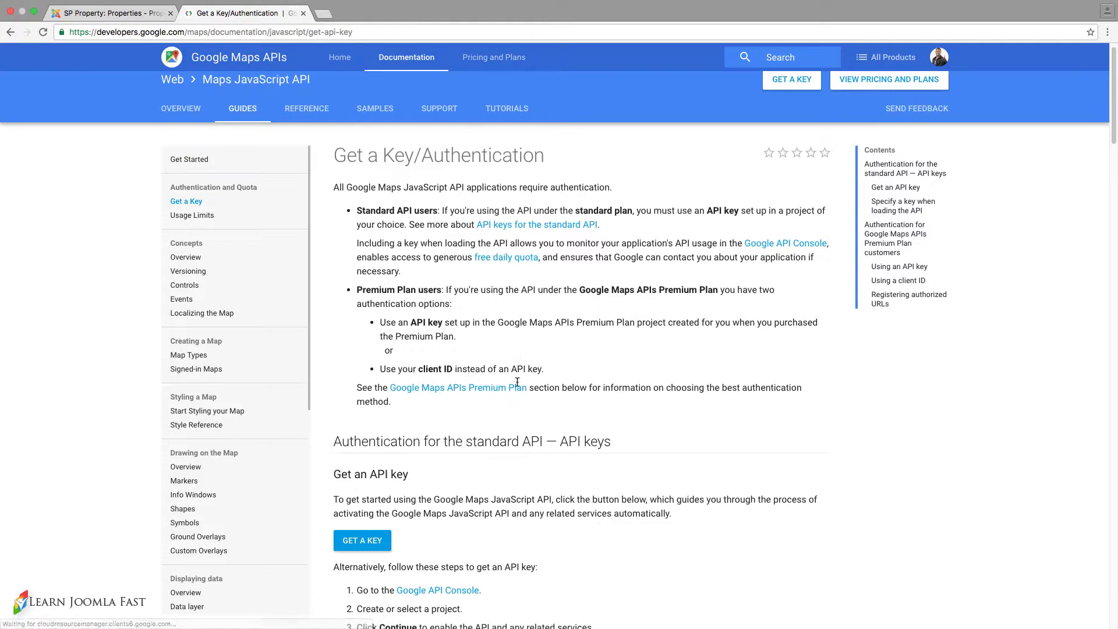
{"action": "left_click", "coordinate": [362, 541]}
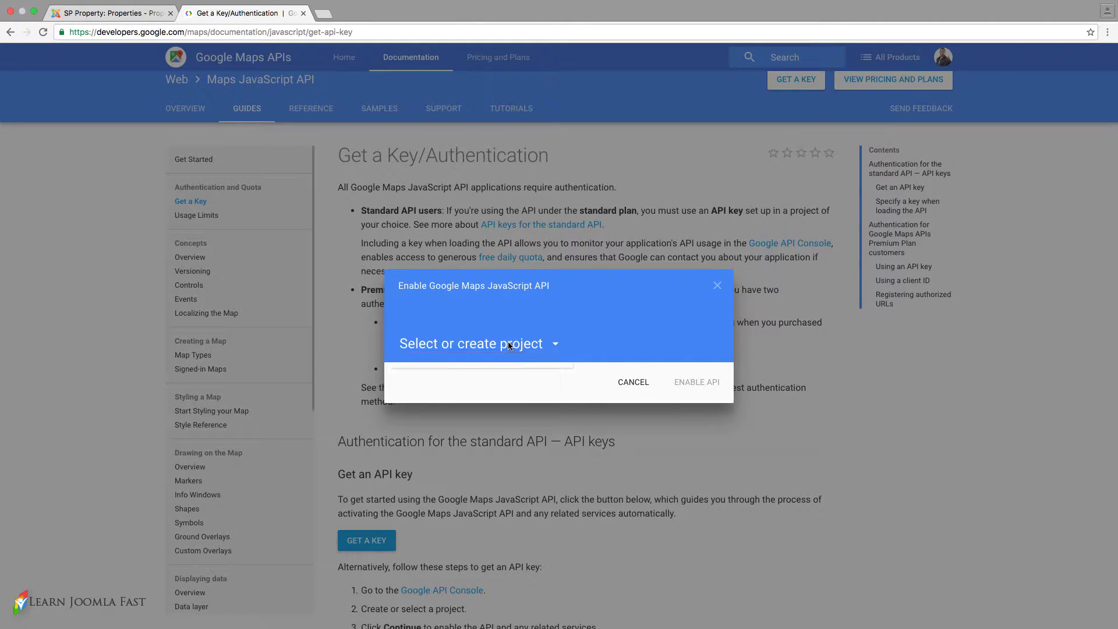
{"action": "left_click", "coordinate": [506, 344]}
{"action": "left_click", "coordinate": [461, 388]}
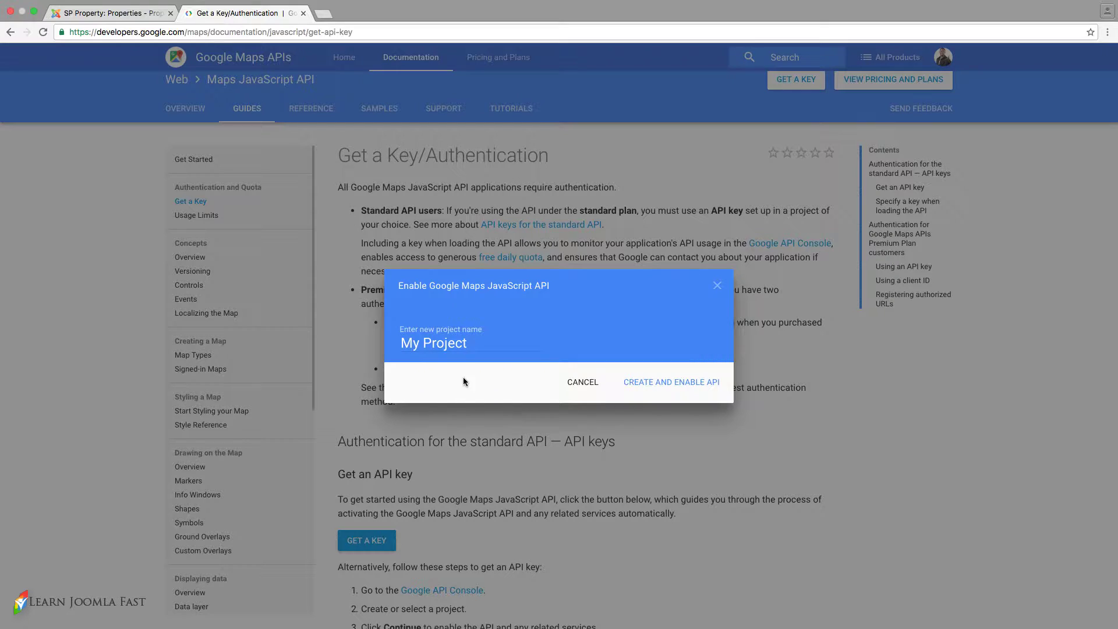
{"action": "left_click", "coordinate": [460, 345]}
{"action": "double_click", "coordinate": [459, 345]}
{"action": "triple_click", "coordinate": [460, 345]}
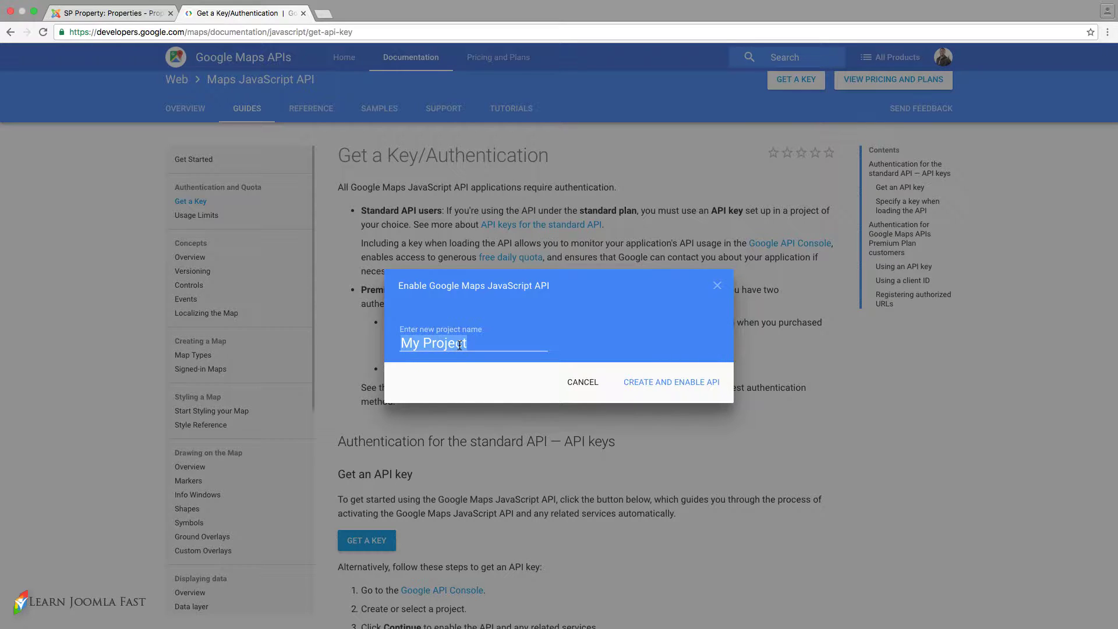
{"action": "type", "text": "Real Estate Sample"}
{"action": "left_click", "coordinate": [676, 383]}
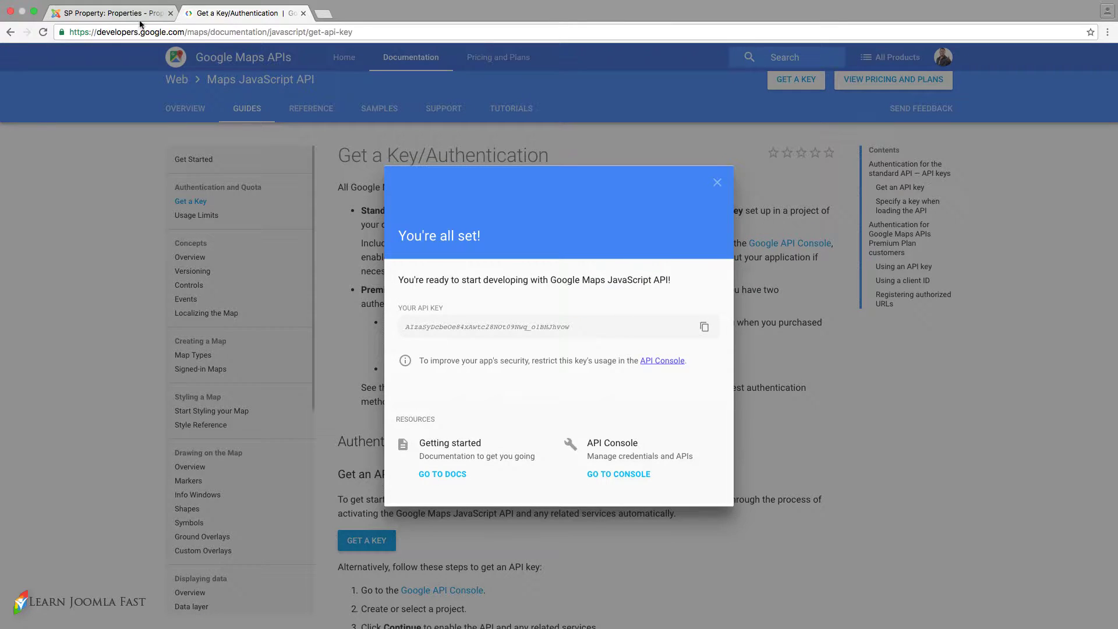
Paste the API key into the Google Map API Key field of the SP Property component options, then save and close the configuration
{"action": "left_click", "coordinate": [117, 14]}
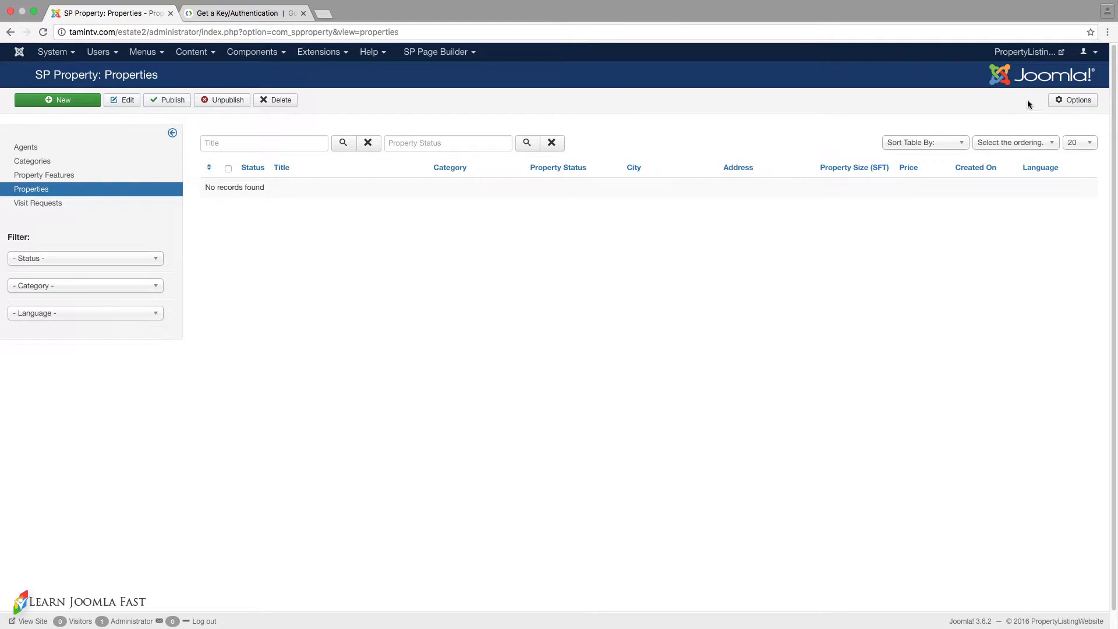
{"action": "left_click", "coordinate": [1066, 107]}
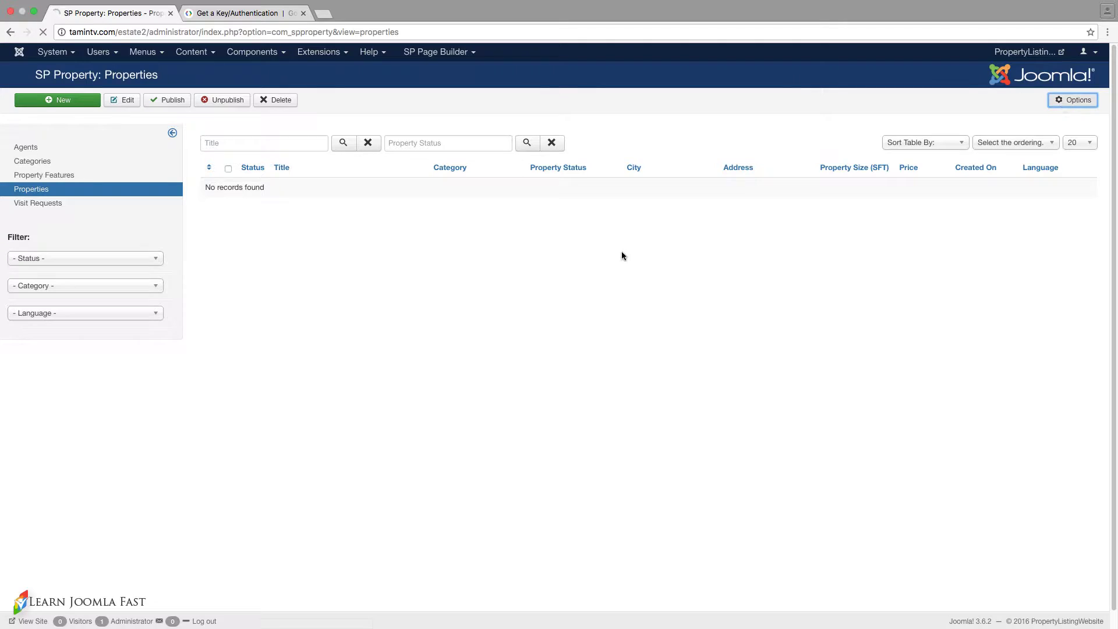
{"action": "left_click", "coordinate": [291, 159]}
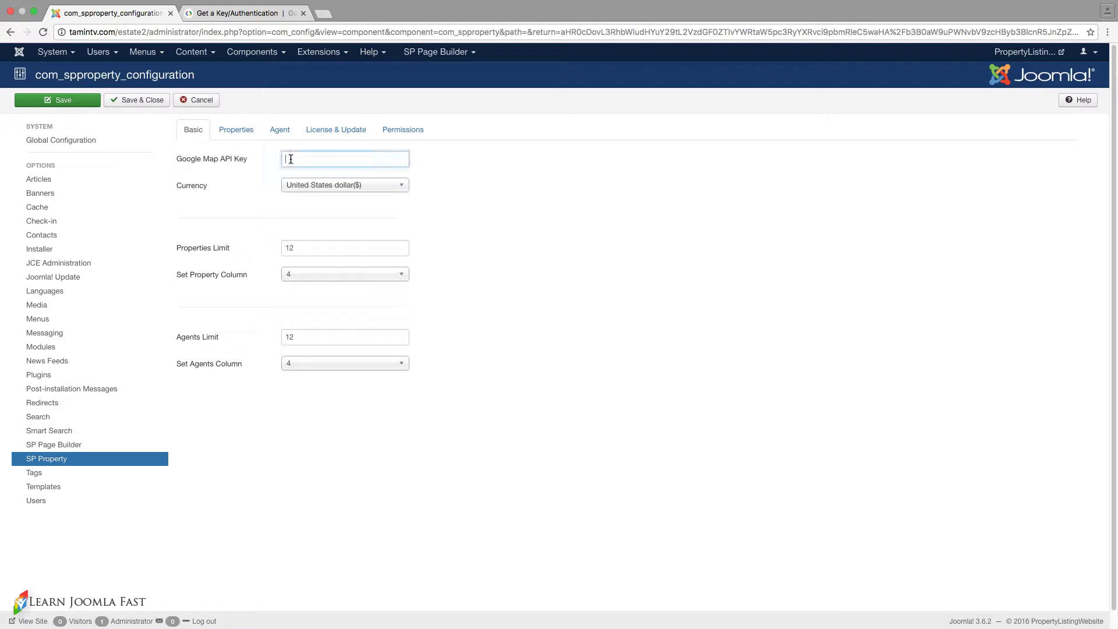
{"action": "right_click", "coordinate": [291, 159]}
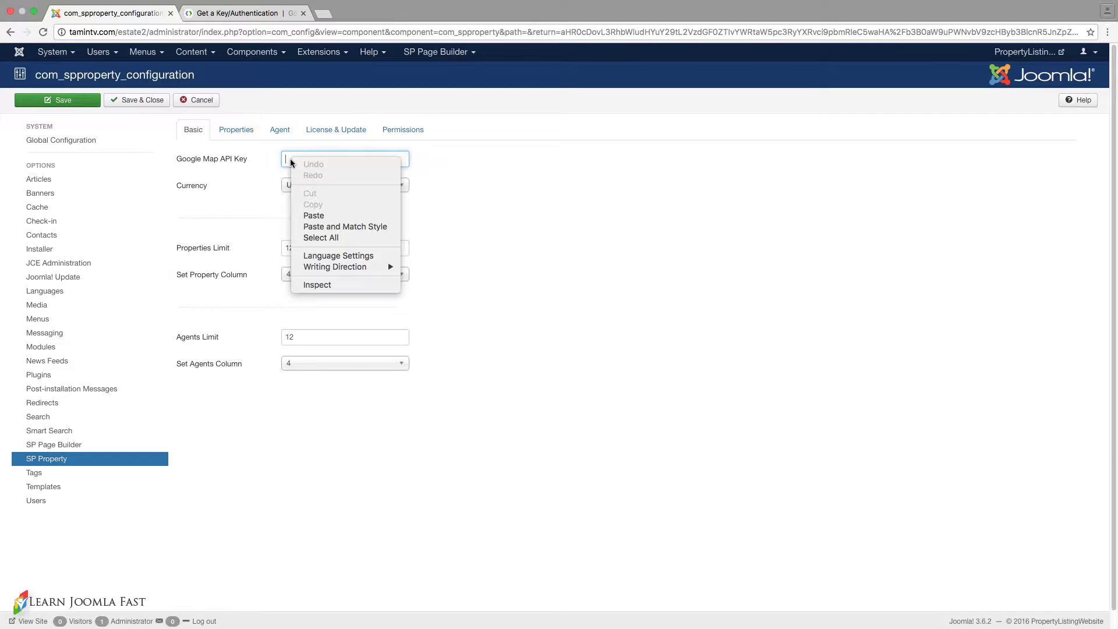
{"action": "left_click", "coordinate": [308, 216]}
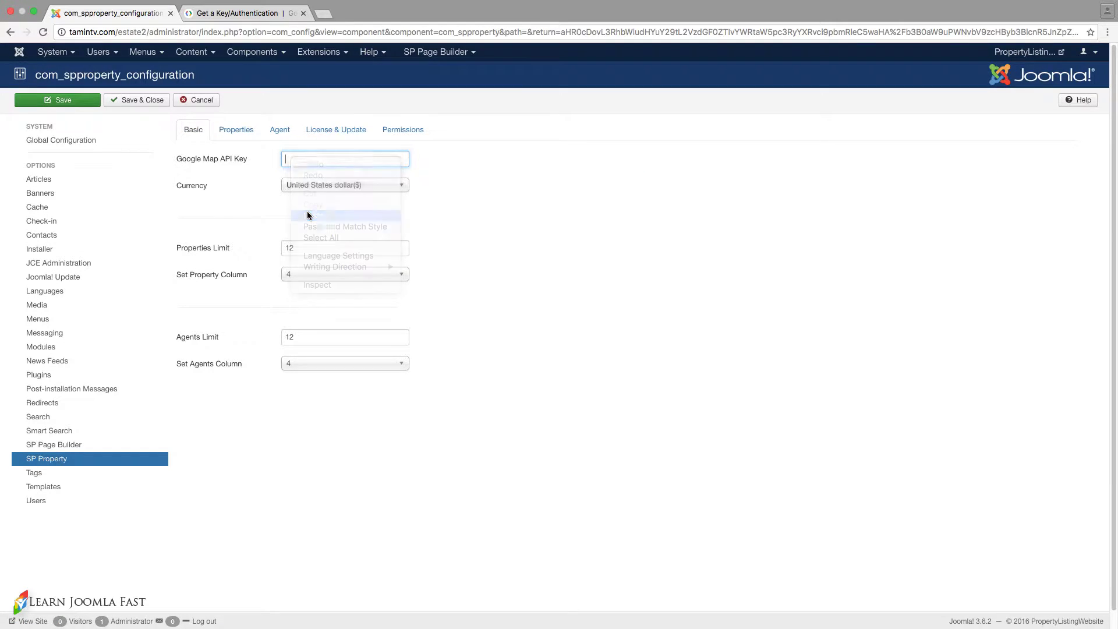
{"action": "left_click", "coordinate": [137, 102]}
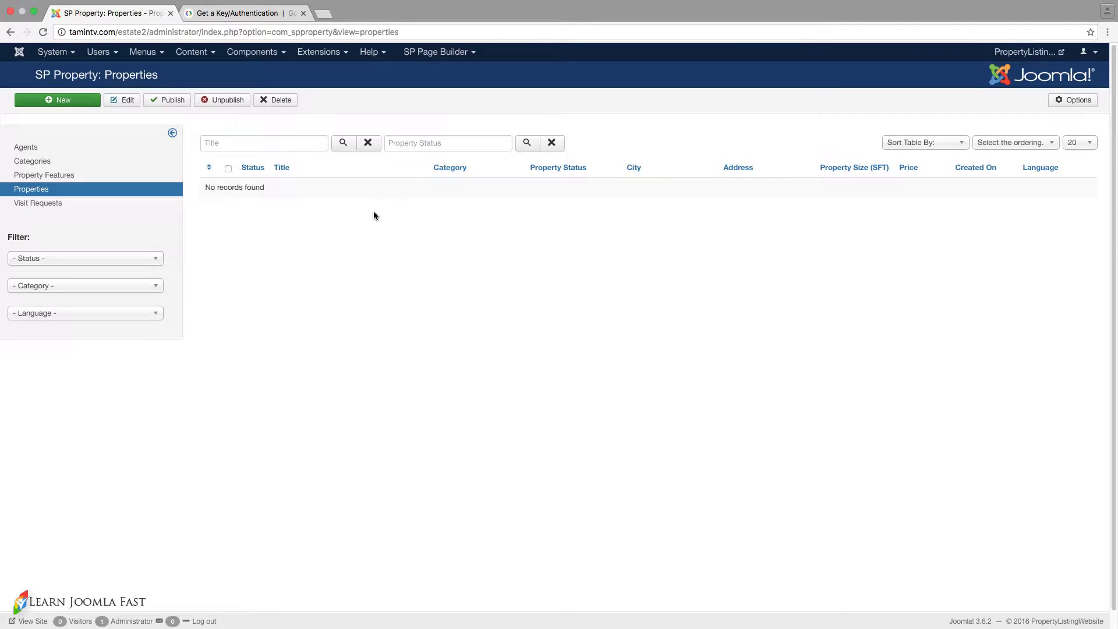
{"action": "left_click", "coordinate": [255, 13]}
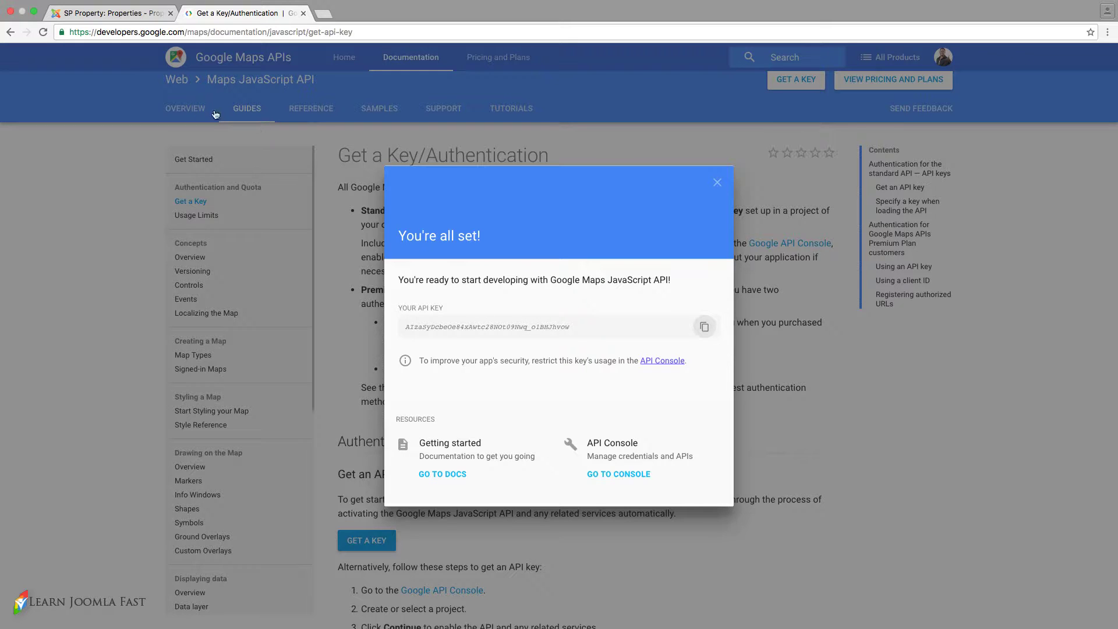
{"action": "left_click", "coordinate": [98, 16]}
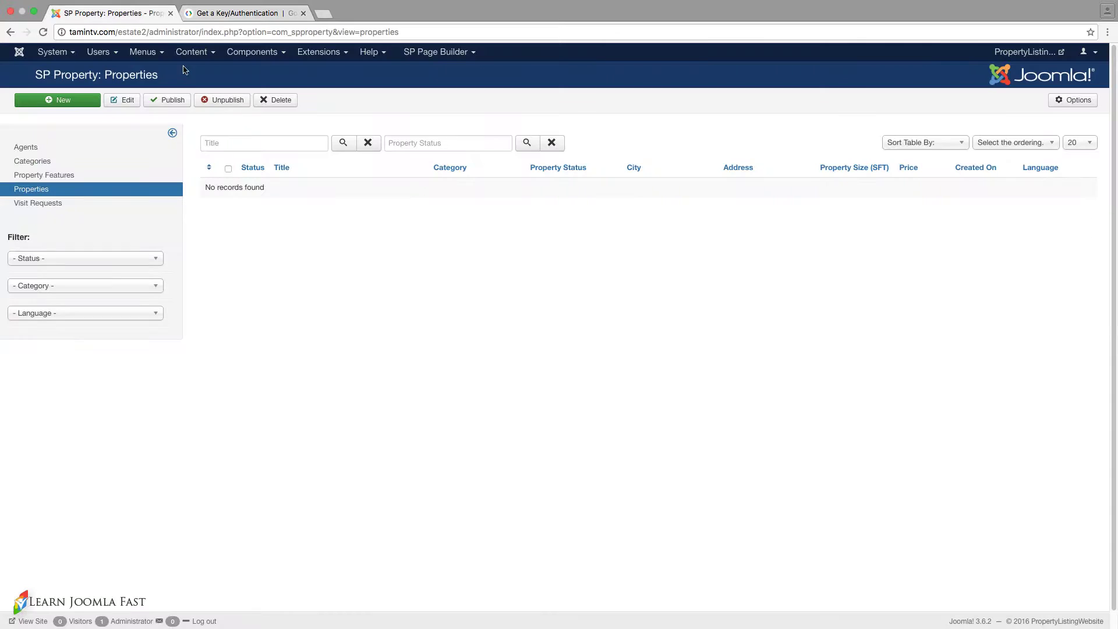
Create a new property in SP Property and set its category to Condo
{"action": "left_click", "coordinate": [67, 100]}
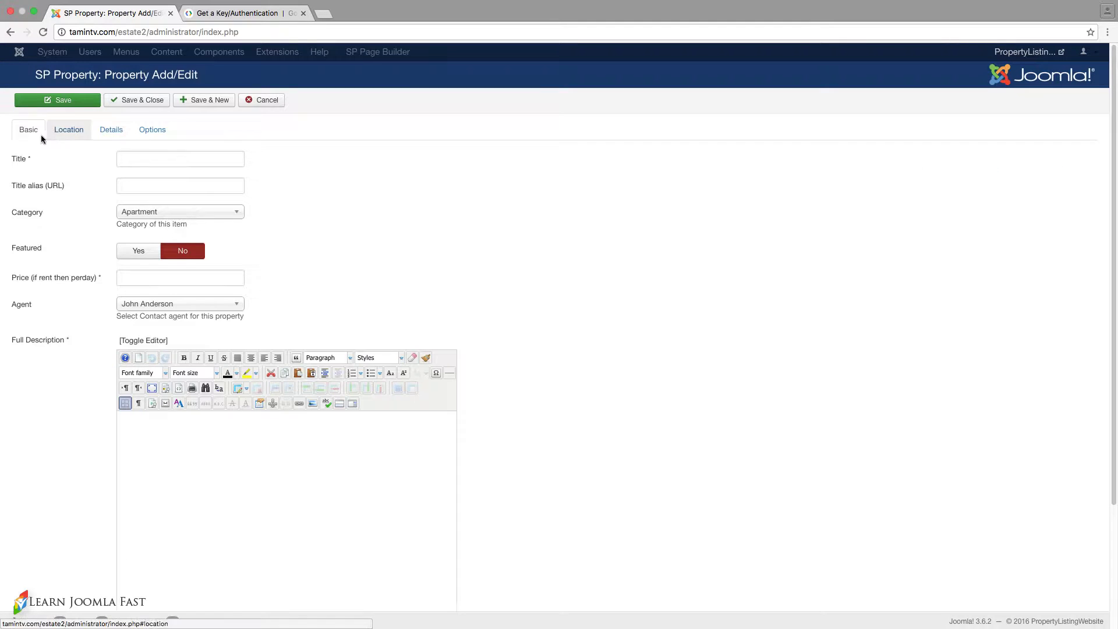
{"action": "left_click", "coordinate": [126, 159]}
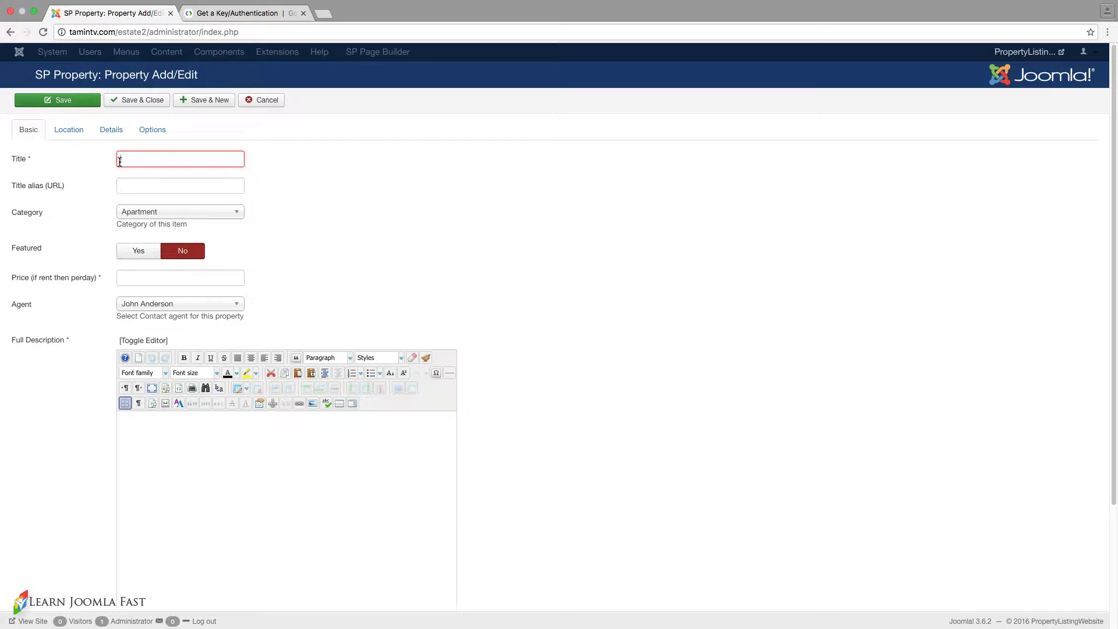
{"action": "left_click", "coordinate": [139, 214]}
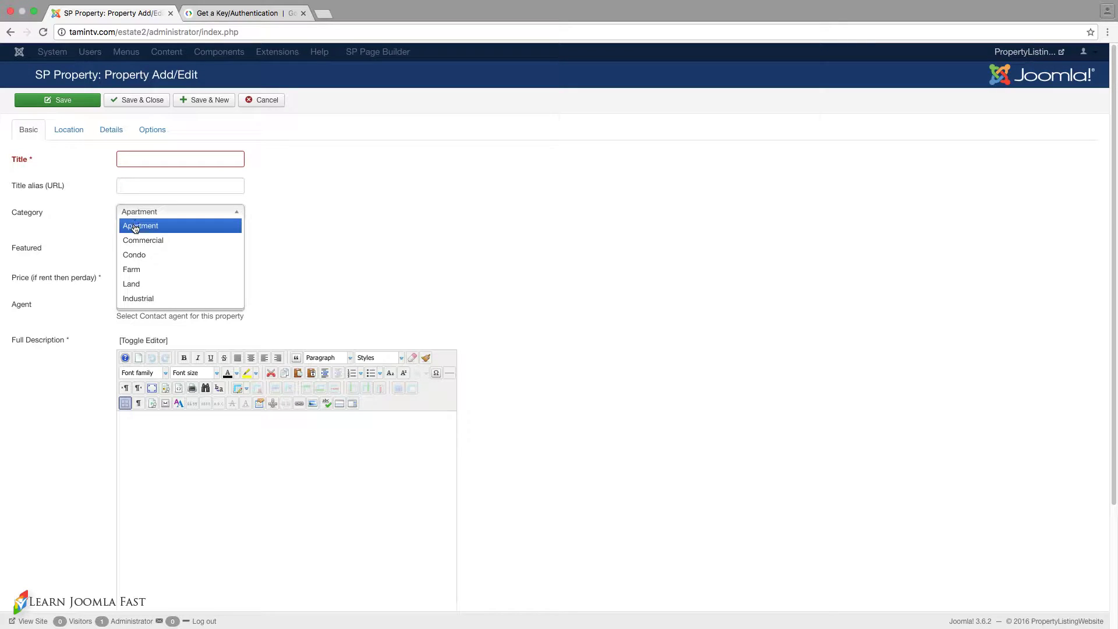
{"action": "left_click", "coordinate": [149, 259]}
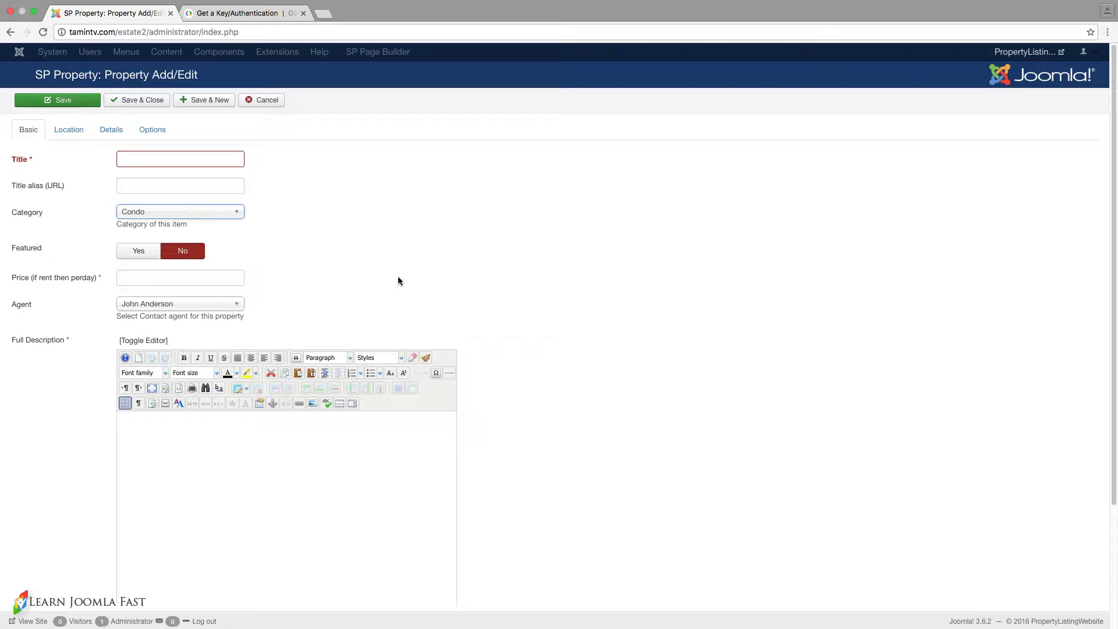
Look through the new property form, including the basic fields, property status choices, location, details and options settings
{"action": "scroll", "coordinate": [175, 444], "scroll_direction": "down", "scroll_amount": 3}
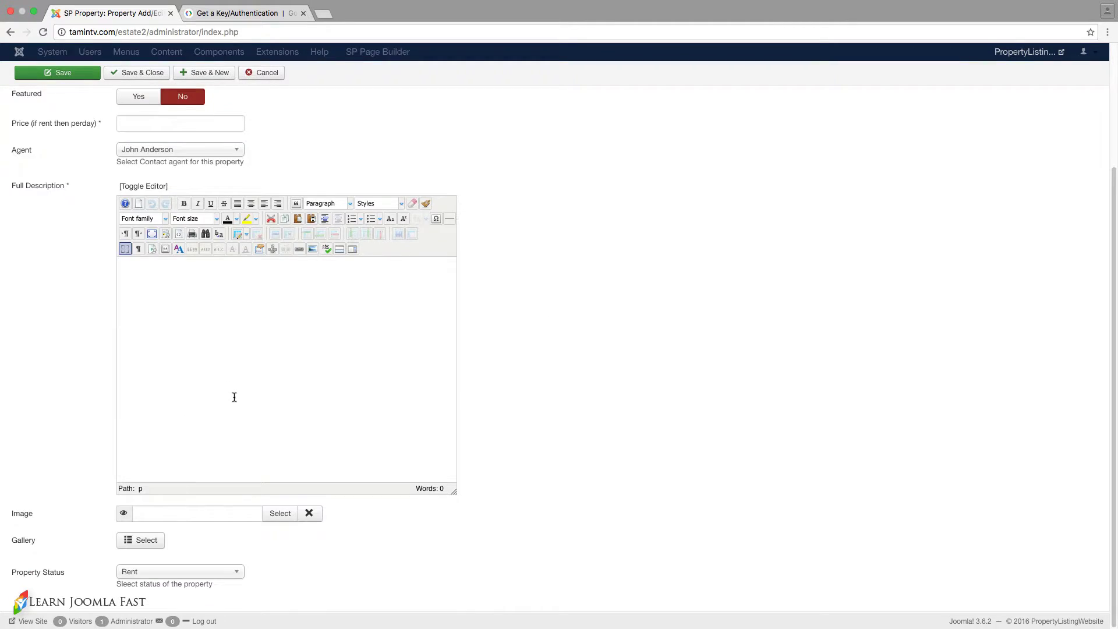
{"action": "scroll", "coordinate": [232, 395], "scroll_direction": "up", "scroll_amount": 3}
{"action": "scroll", "coordinate": [238, 404], "scroll_direction": "down", "scroll_amount": 3}
{"action": "left_click", "coordinate": [172, 573]}
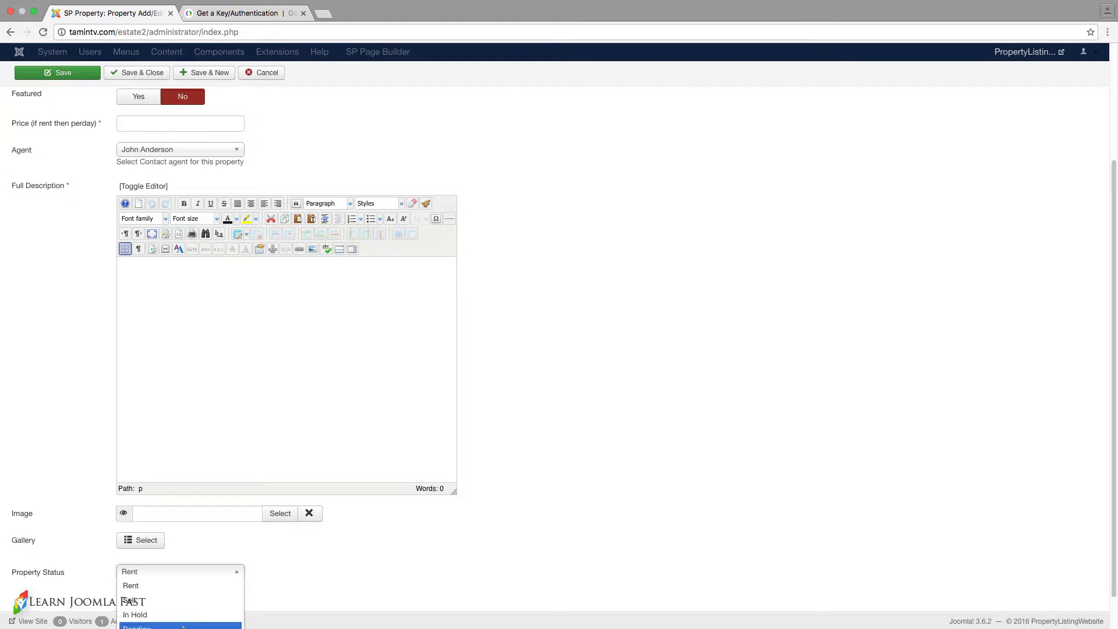
{"action": "scroll", "coordinate": [377, 358], "scroll_direction": "up", "scroll_amount": 3}
{"action": "left_click", "coordinate": [67, 129]}
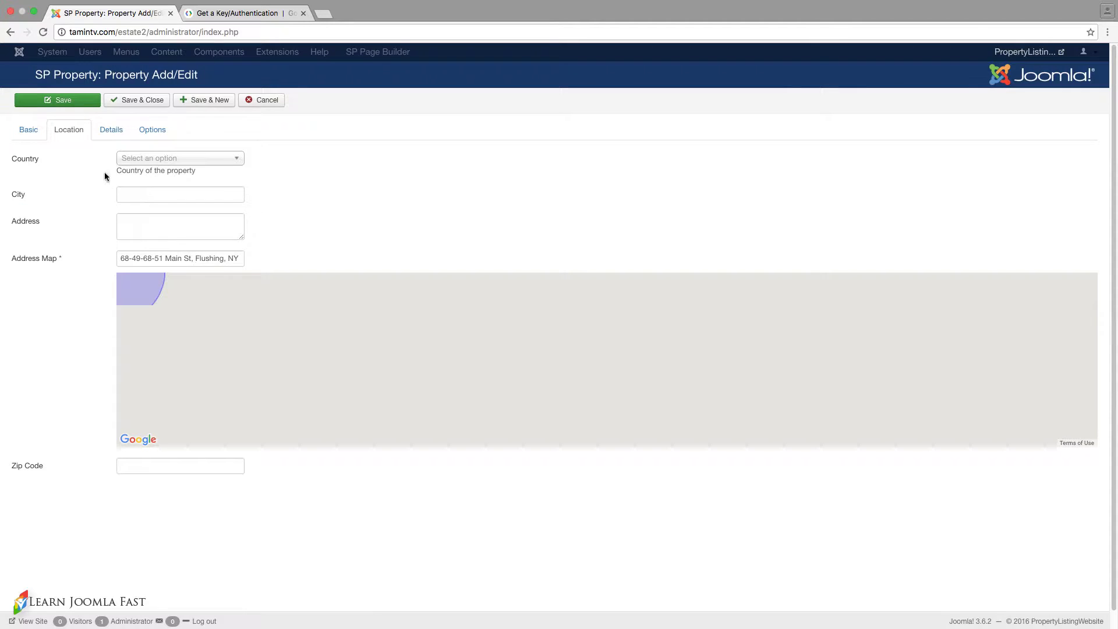
{"action": "left_click", "coordinate": [109, 130]}
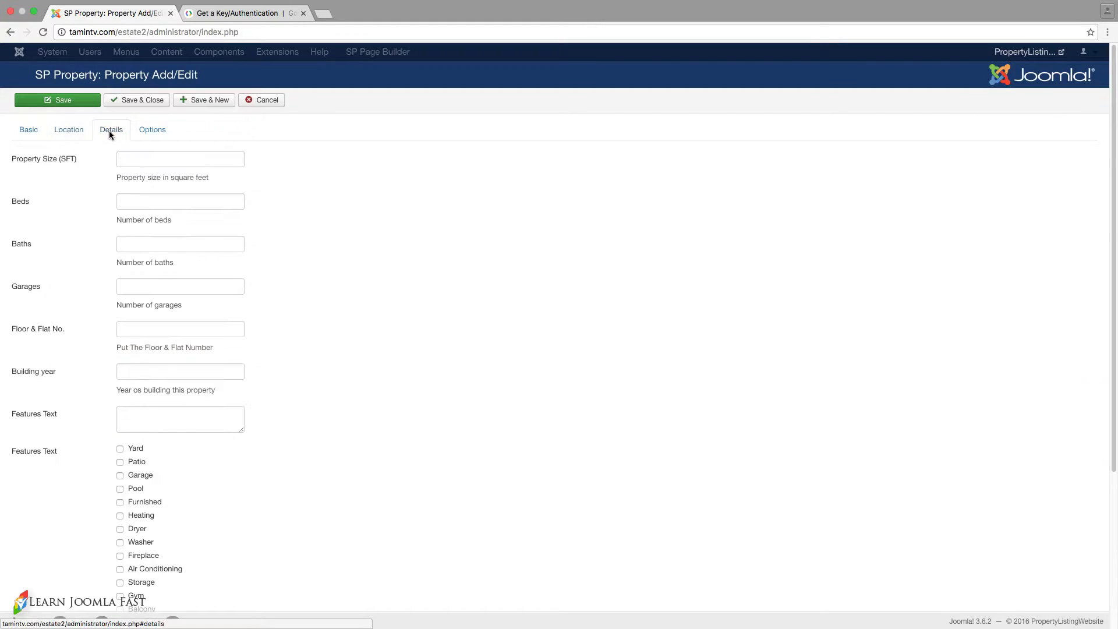
{"action": "left_click", "coordinate": [155, 133]}
{"action": "left_click", "coordinate": [27, 129]}
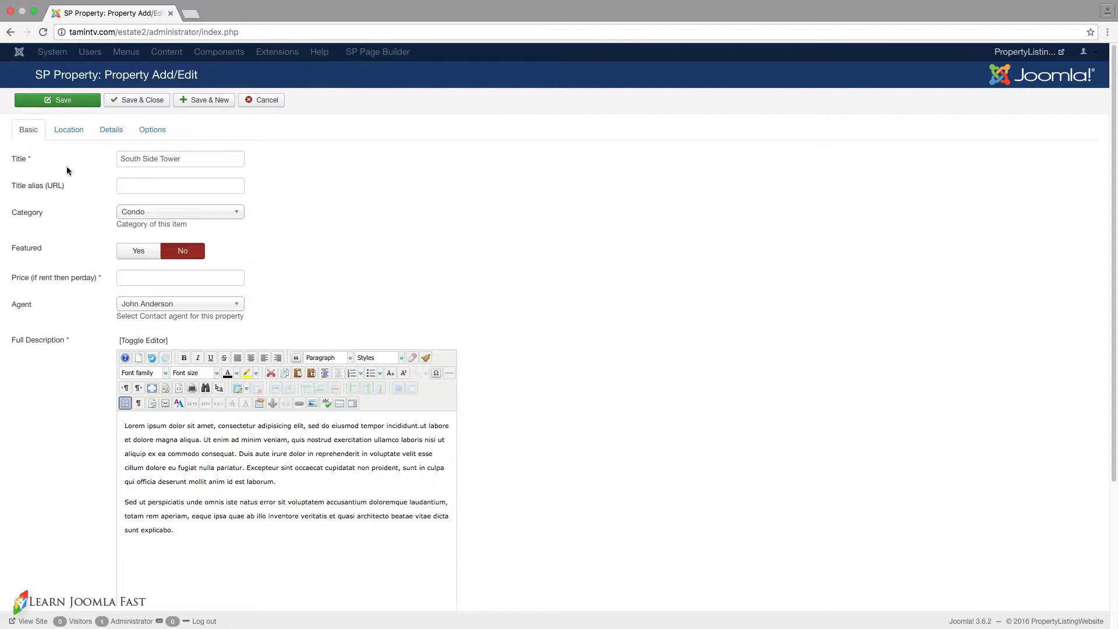
Open the file browser for the property's main image and create a folder named "properties" inside the agents folder
{"action": "scroll", "coordinate": [529, 348], "scroll_direction": "down", "scroll_amount": 5}
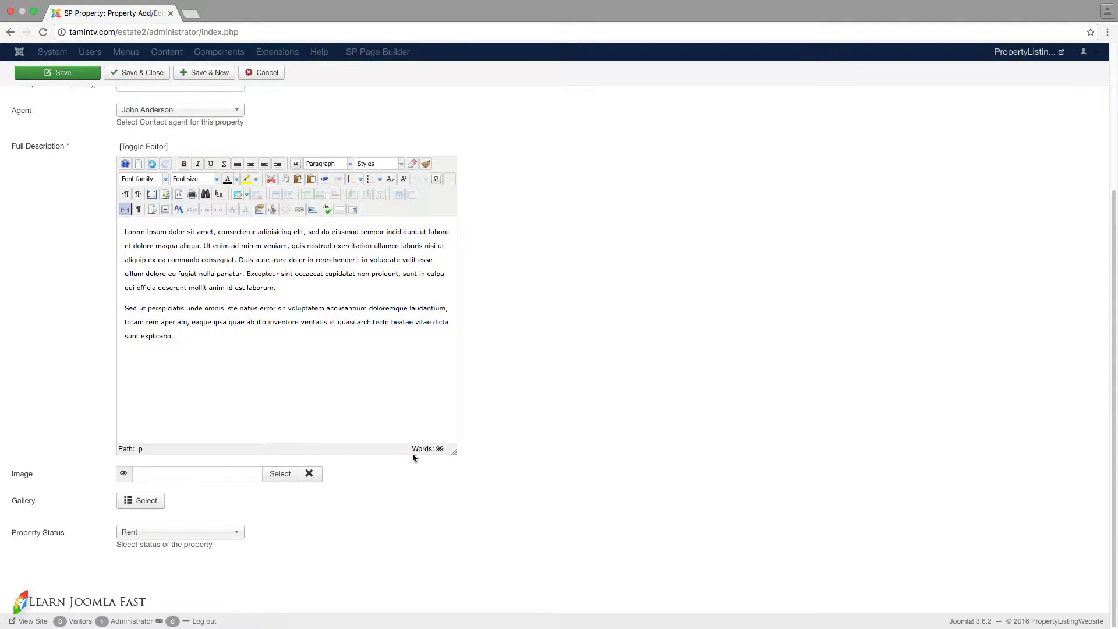
{"action": "left_click", "coordinate": [279, 476]}
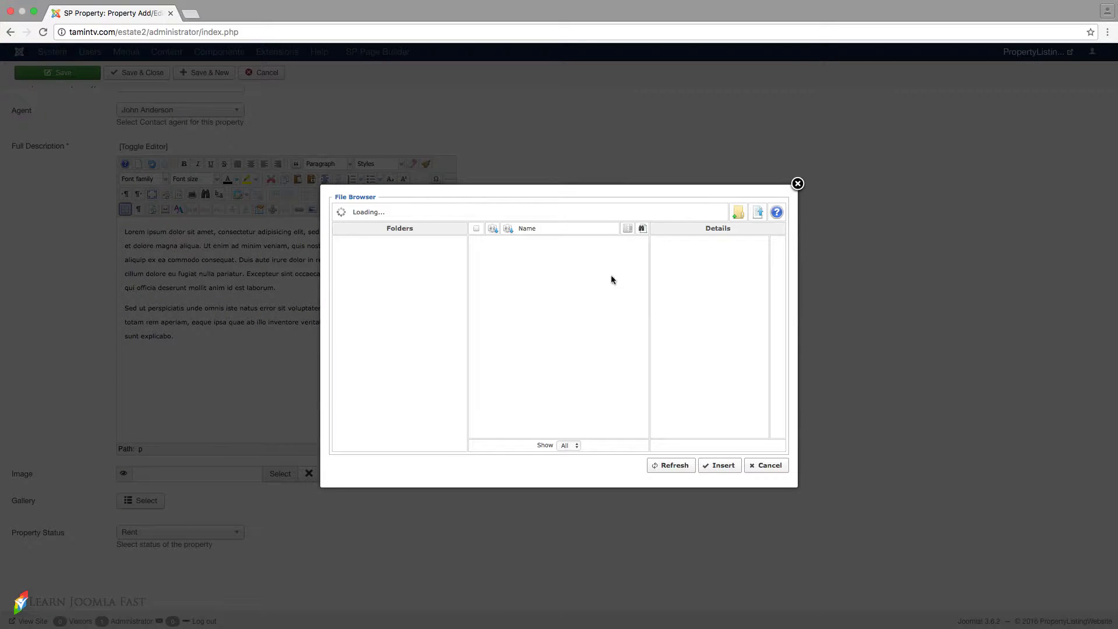
{"action": "left_click", "coordinate": [738, 214]}
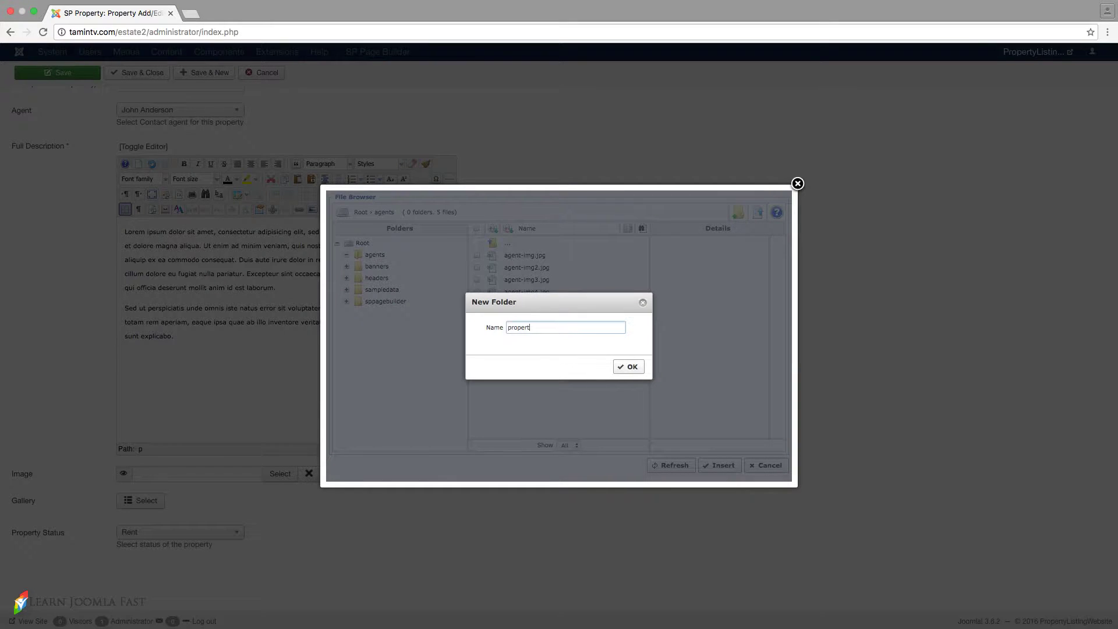
{"action": "left_click", "coordinate": [624, 369]}
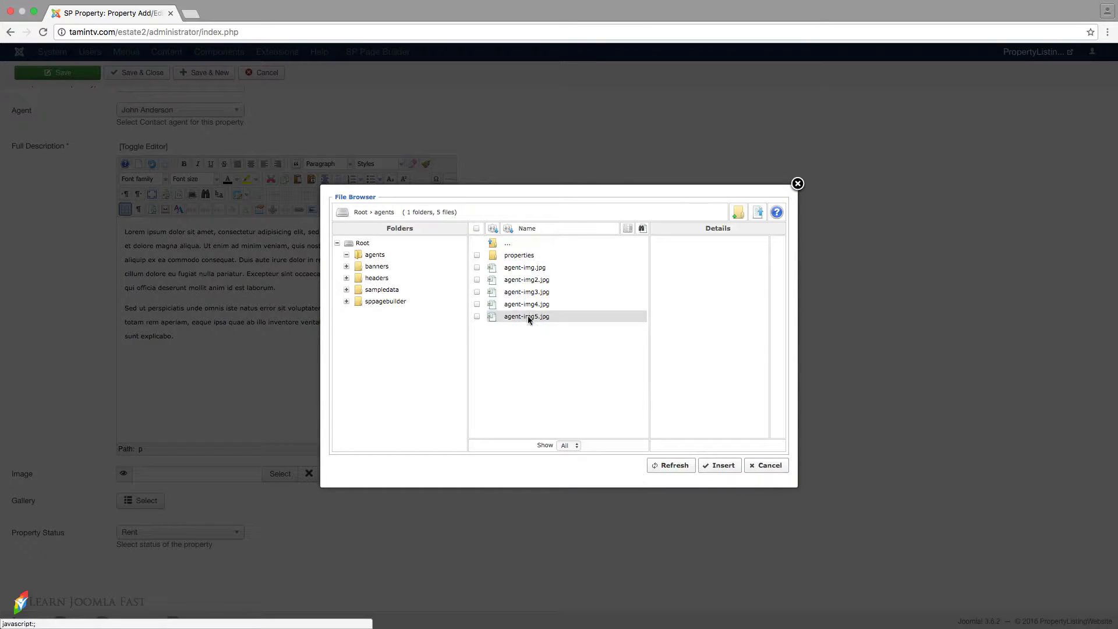
Upload the eight featured-property JPG files into the properties folder and insert featured-property010.jpg as the property's main image
{"action": "left_click", "coordinate": [512, 256]}
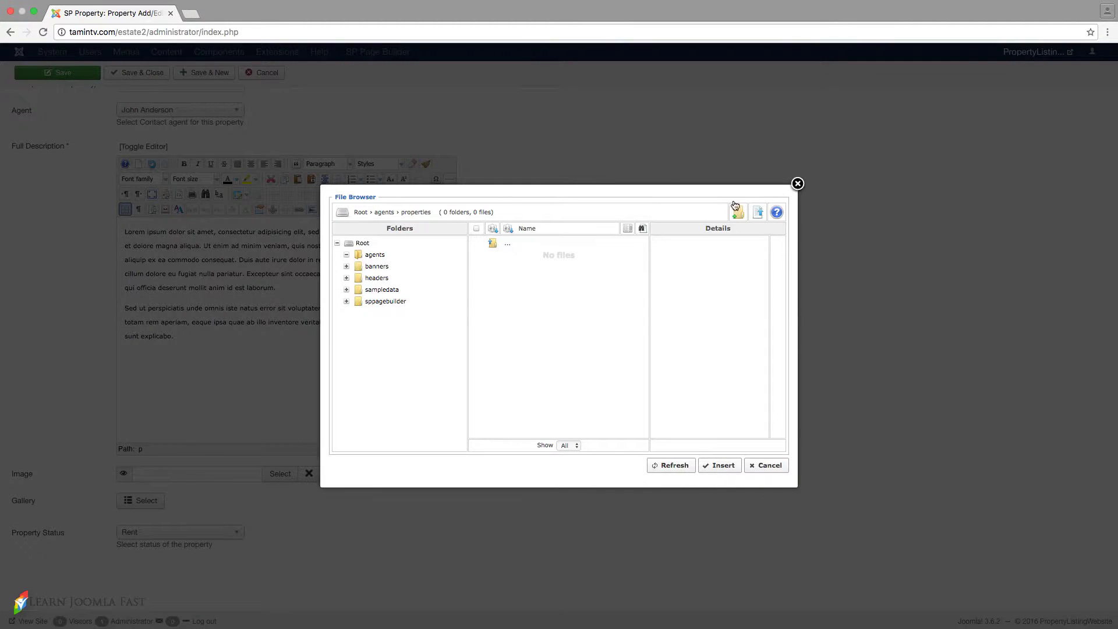
{"action": "left_click", "coordinate": [757, 213]}
{"action": "left_click", "coordinate": [722, 242]}
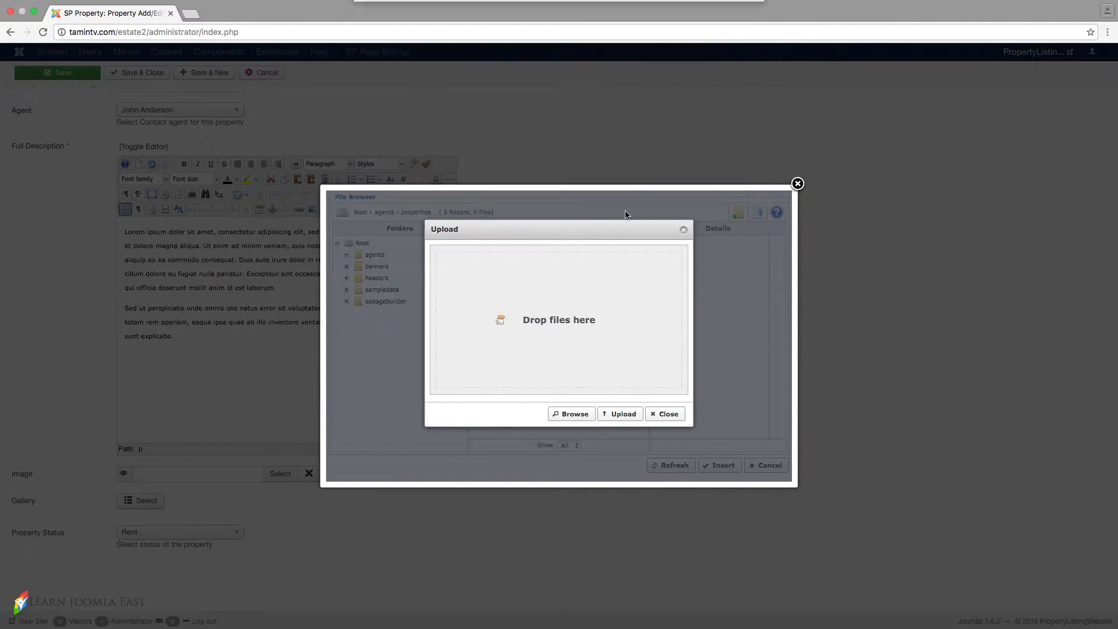
{"action": "left_click", "coordinate": [615, 414]}
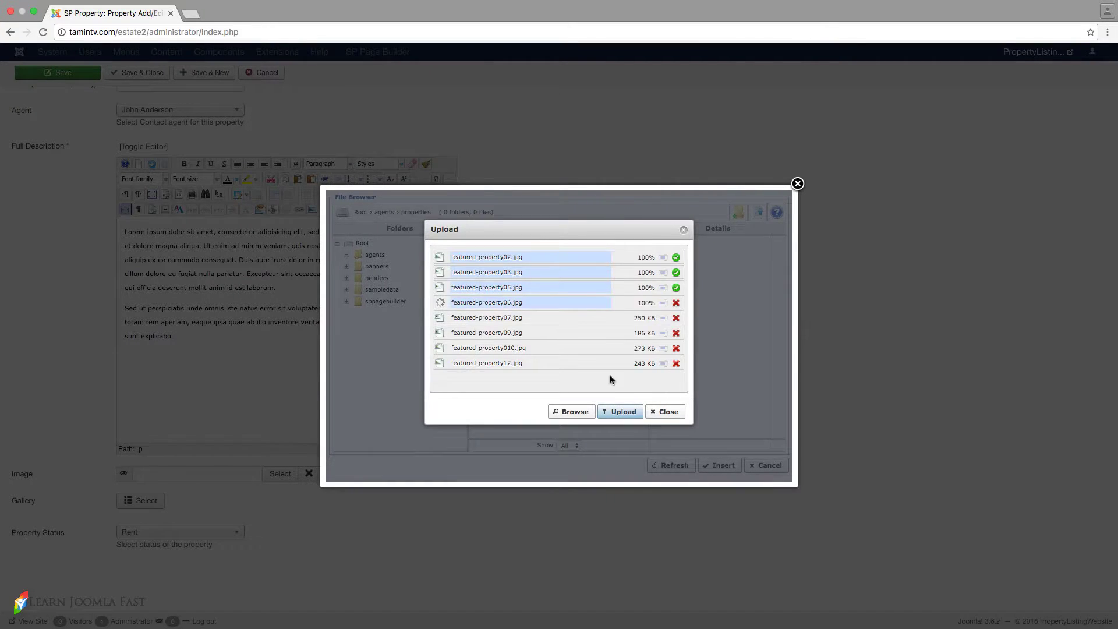
{"action": "left_click", "coordinate": [538, 259]}
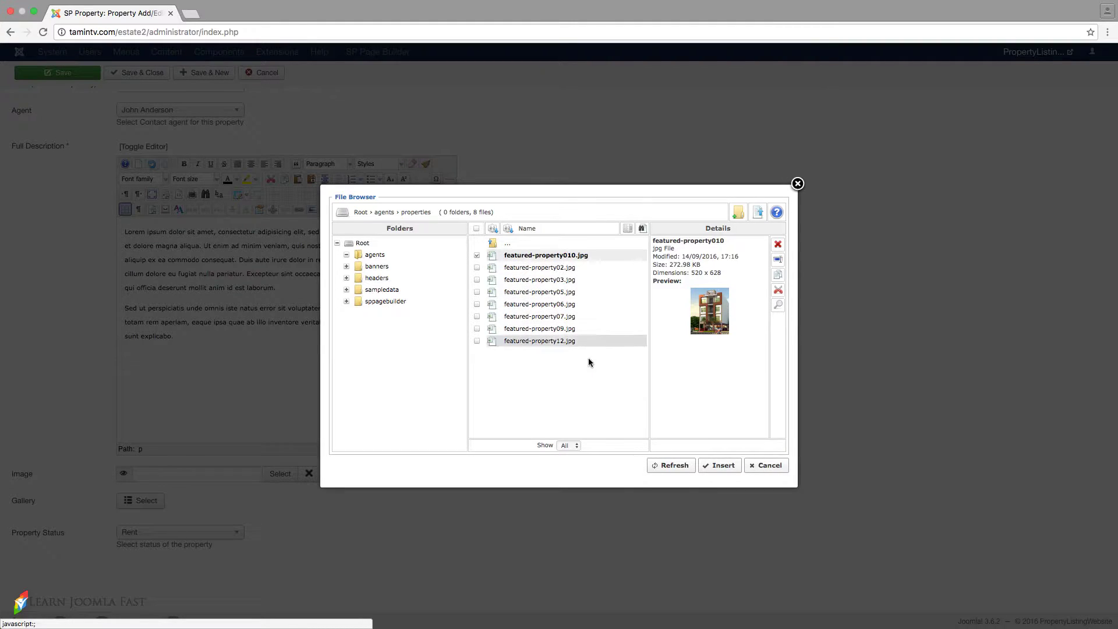
{"action": "left_click", "coordinate": [720, 466]}
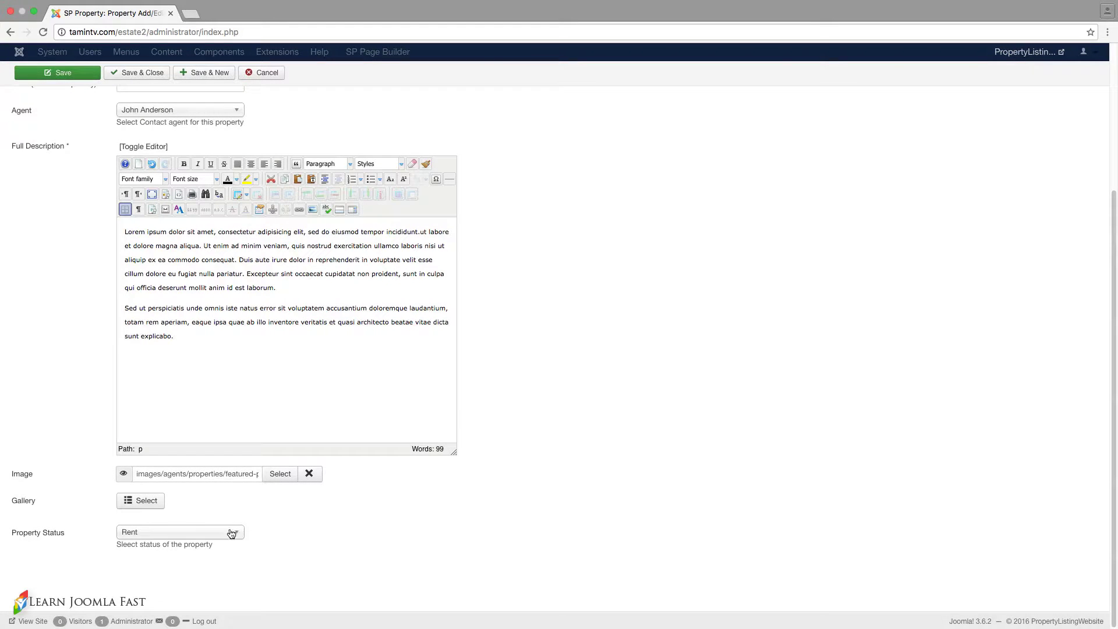
Open the property's gallery settings, browse for its first image and create a folder named "gallery" in the root folder
{"action": "left_click", "coordinate": [145, 502]}
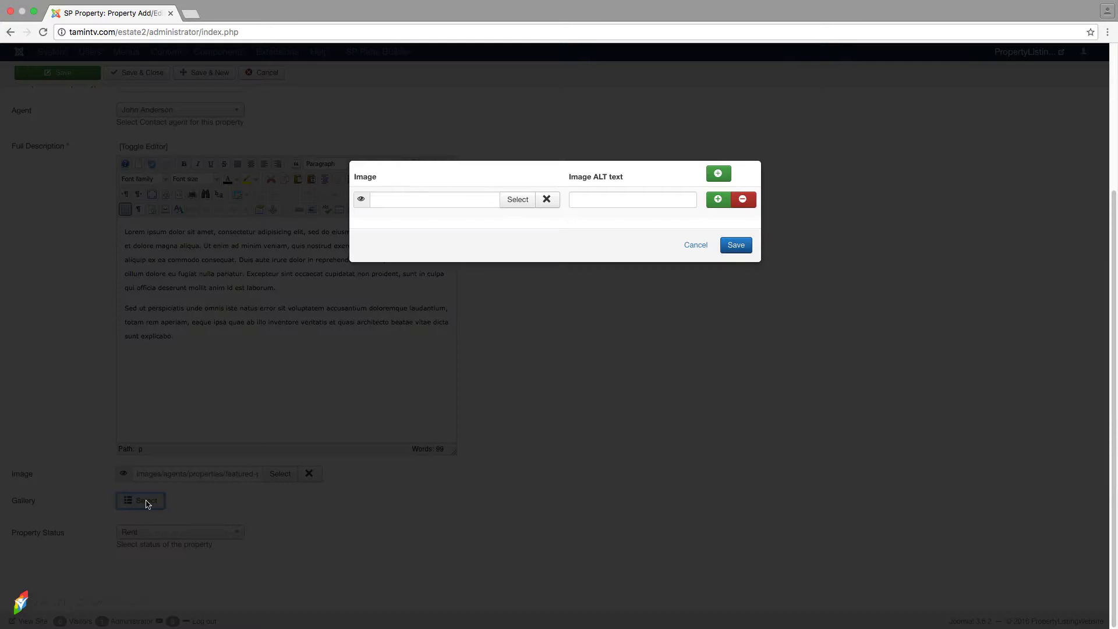
{"action": "left_click", "coordinate": [517, 199]}
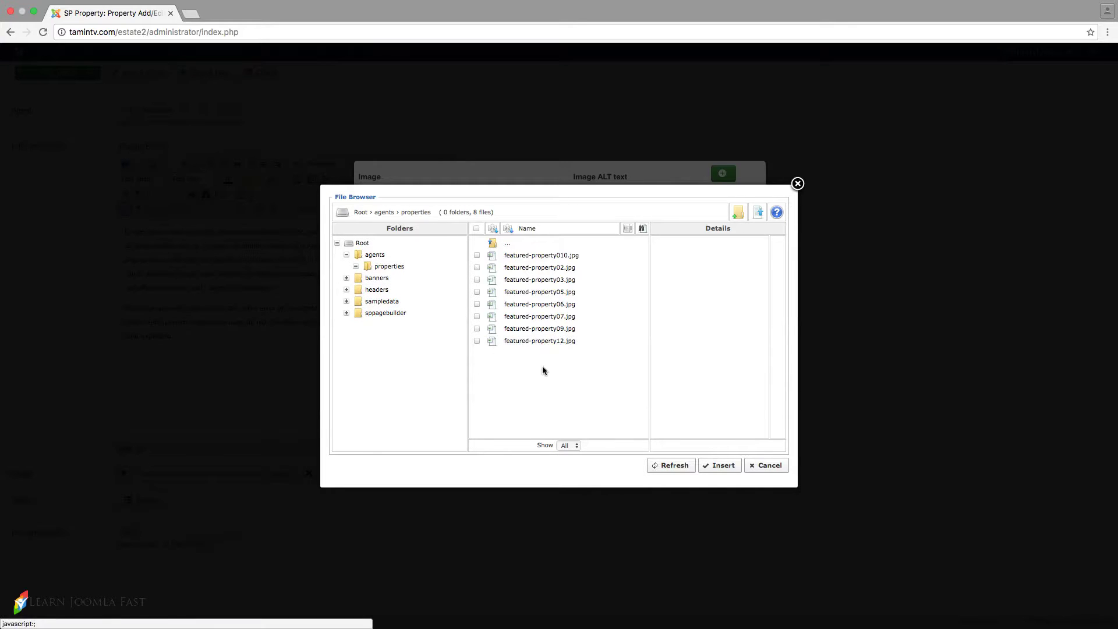
{"action": "left_click", "coordinate": [373, 243]}
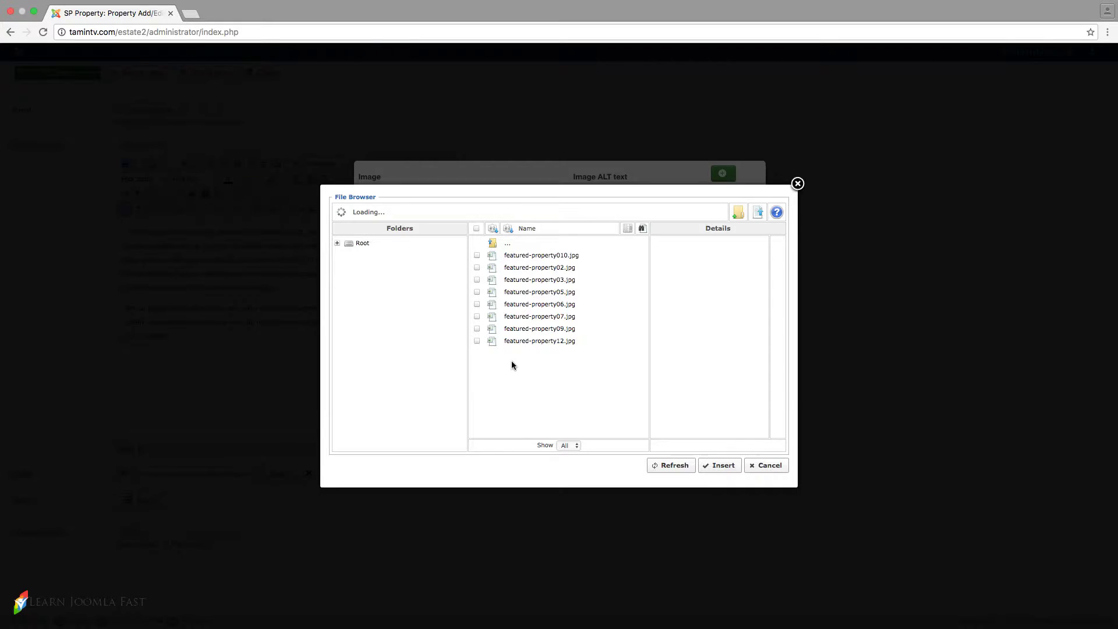
{"action": "left_click", "coordinate": [735, 216]}
{"action": "type", "text": "gallery"}
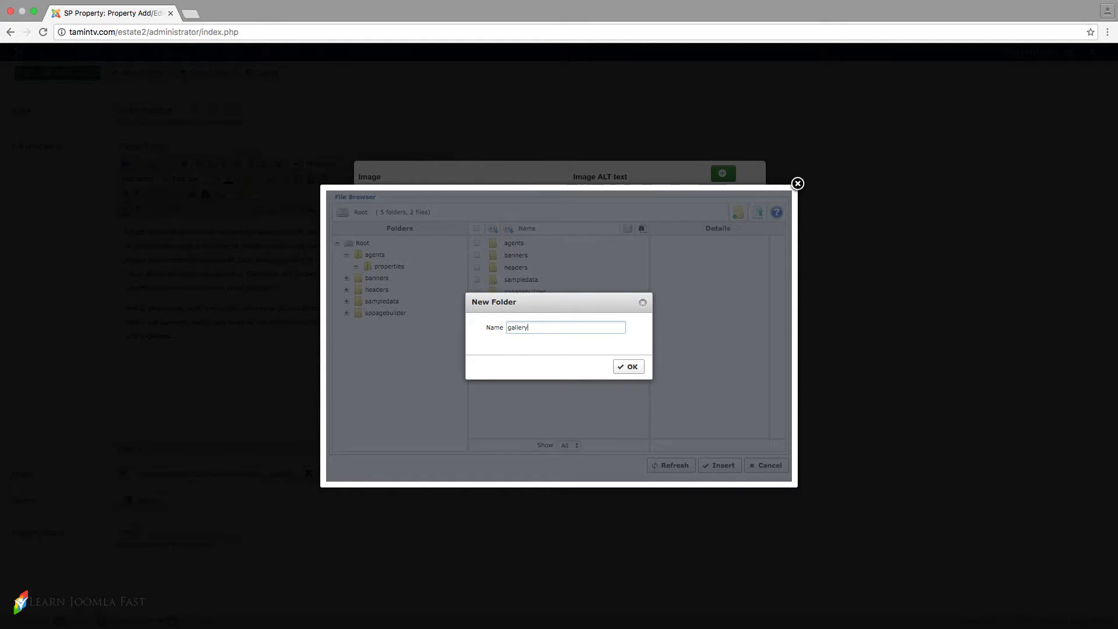
{"action": "key", "text": "Return"}
Upload the three property-slide JPG files into the gallery folder and insert property-slide-1.jpg as the first gallery image
{"action": "double_click", "coordinate": [514, 267]}
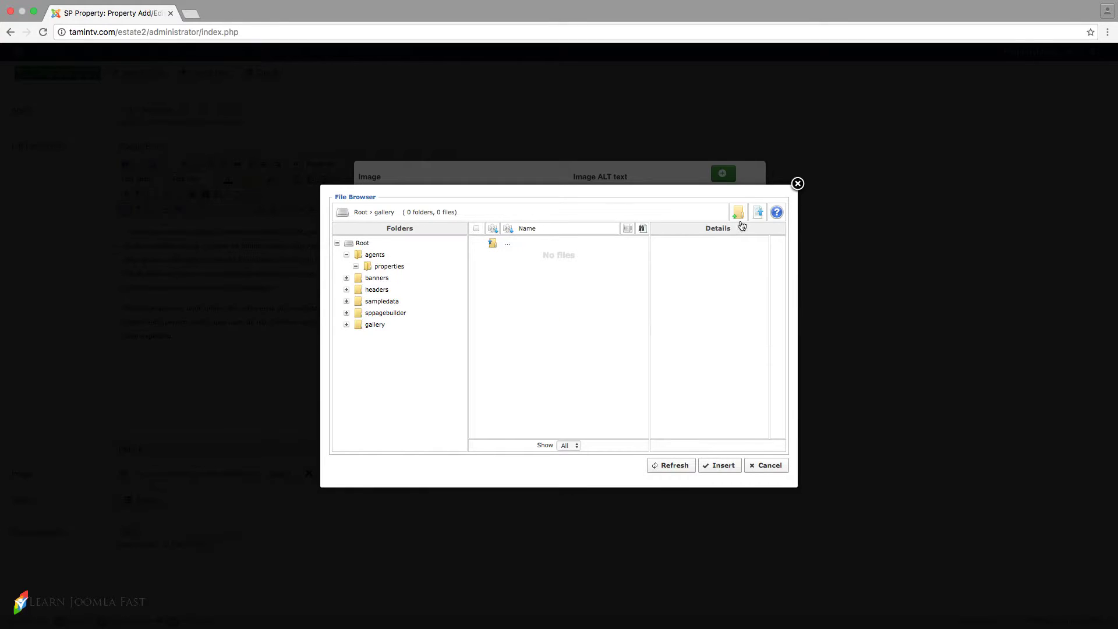
{"action": "left_click", "coordinate": [759, 213]}
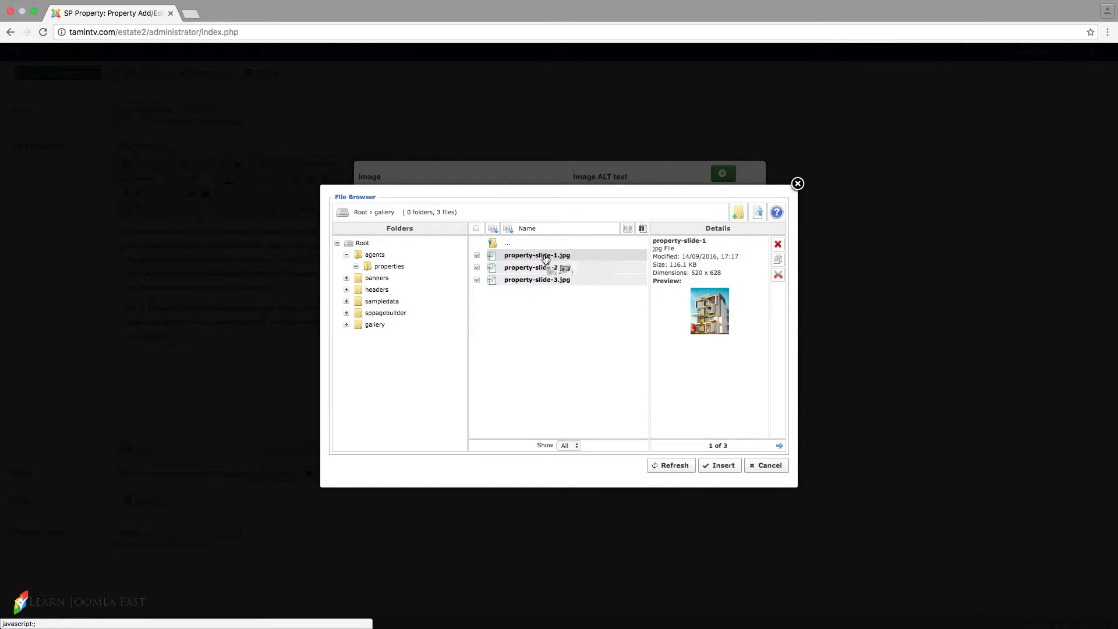
{"action": "left_click", "coordinate": [721, 466]}
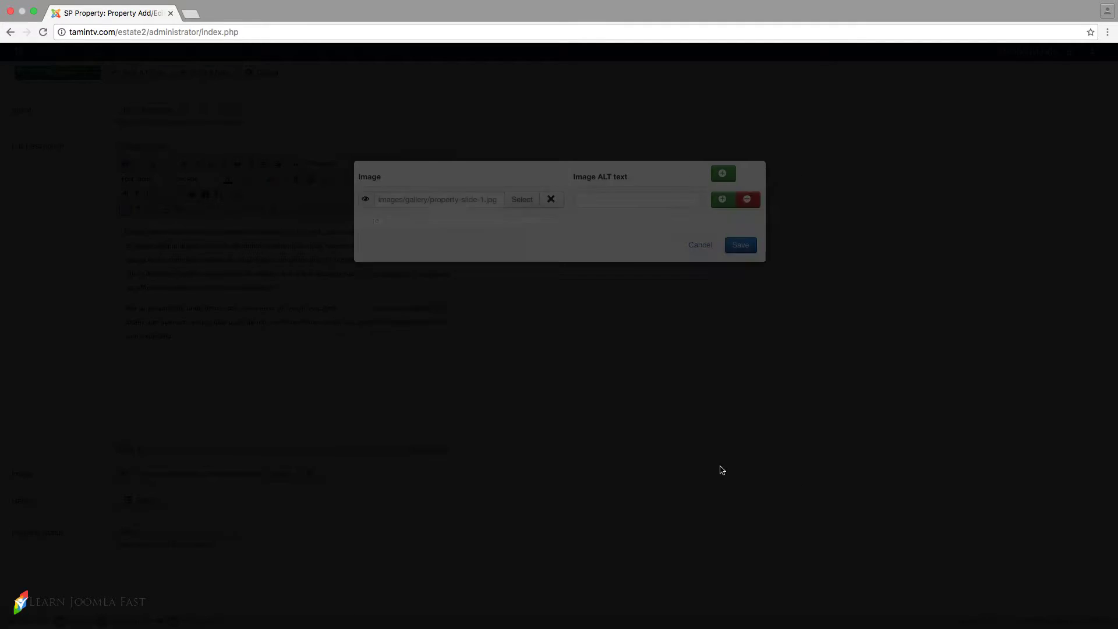
Add two more gallery rows and assign property-slide-2.jpg and property-slide-3.jpg to them
{"action": "left_click", "coordinate": [719, 200]}
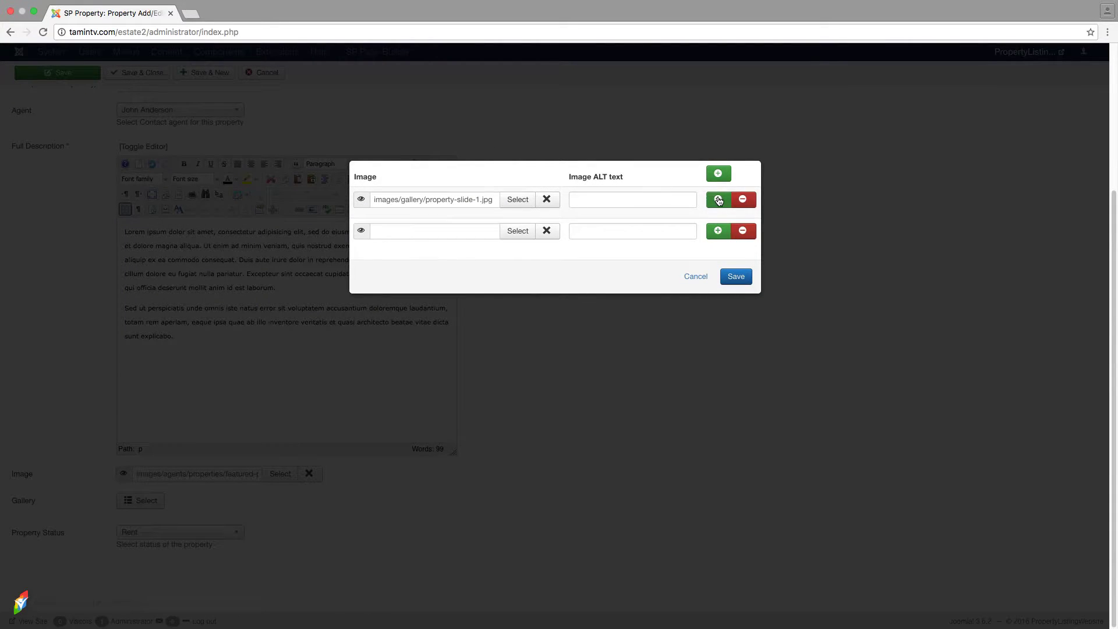
{"action": "left_click", "coordinate": [517, 232]}
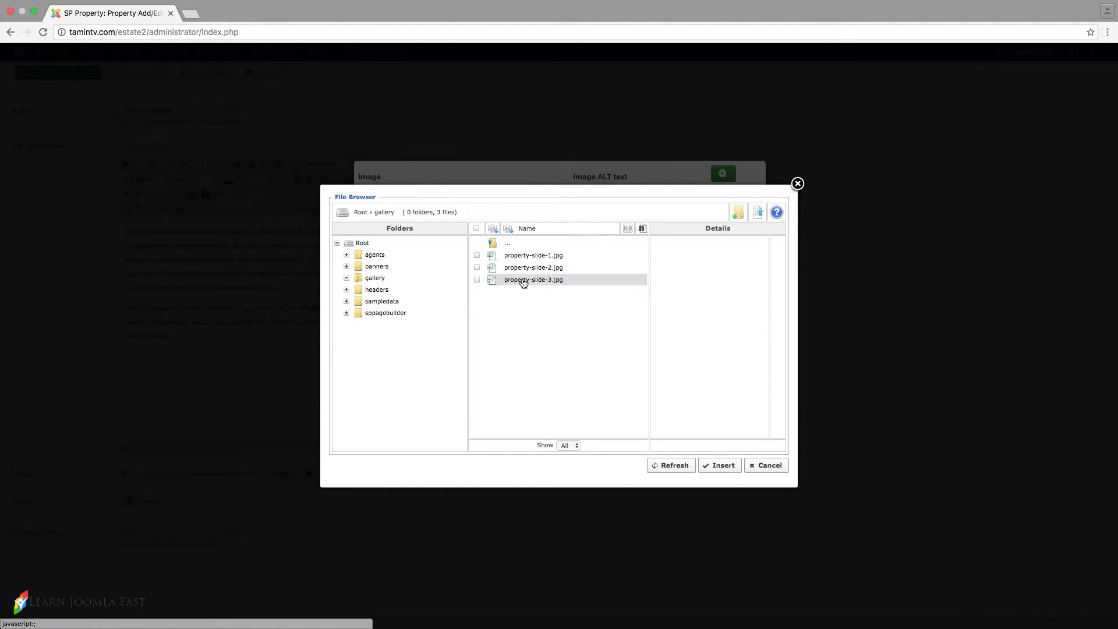
{"action": "left_click", "coordinate": [526, 271]}
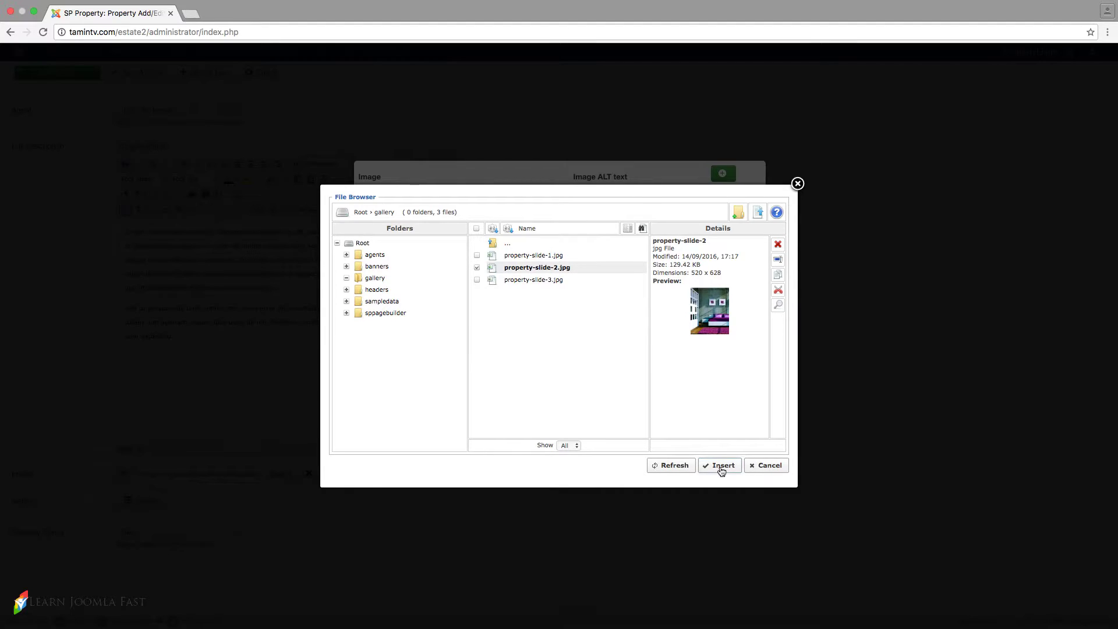
{"action": "left_click", "coordinate": [722, 467]}
{"action": "left_click", "coordinate": [716, 234]}
{"action": "left_click", "coordinate": [512, 262]}
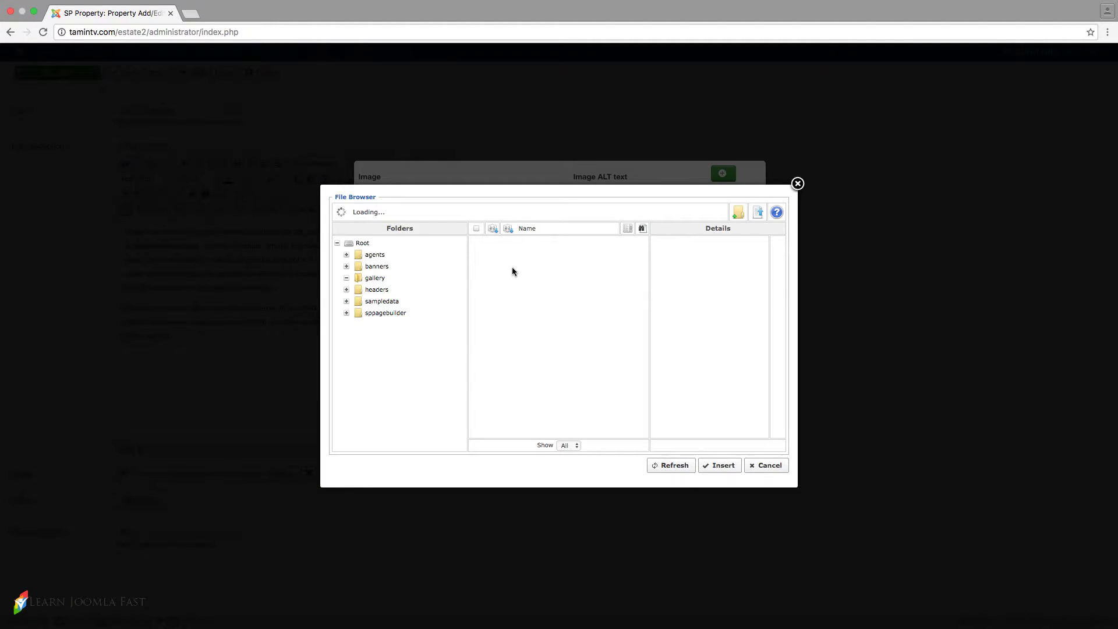
{"action": "double_click", "coordinate": [533, 279]}
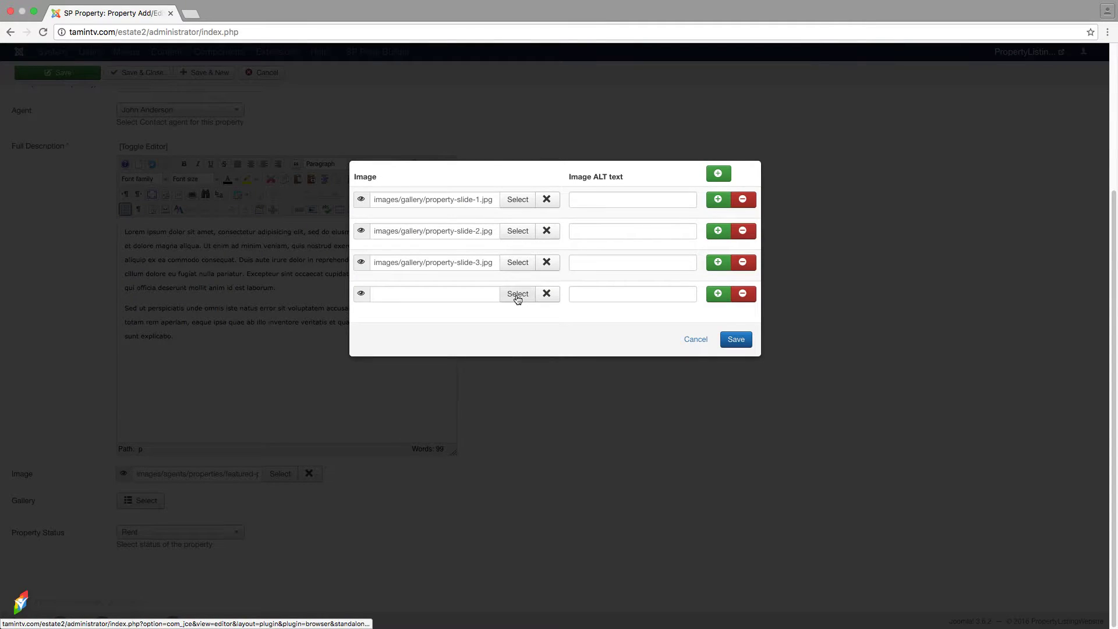
Add property-slide-1.jpg and property-slide-2.jpg as the fourth and fifth gallery images and save the gallery
{"action": "left_click", "coordinate": [514, 298]}
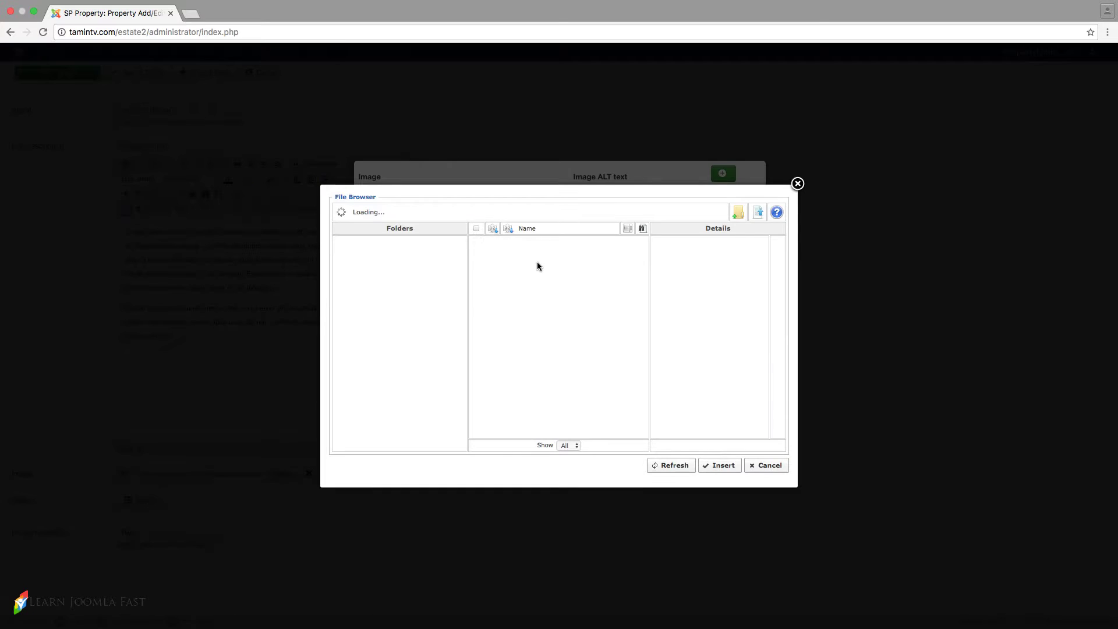
{"action": "left_click", "coordinate": [520, 254]}
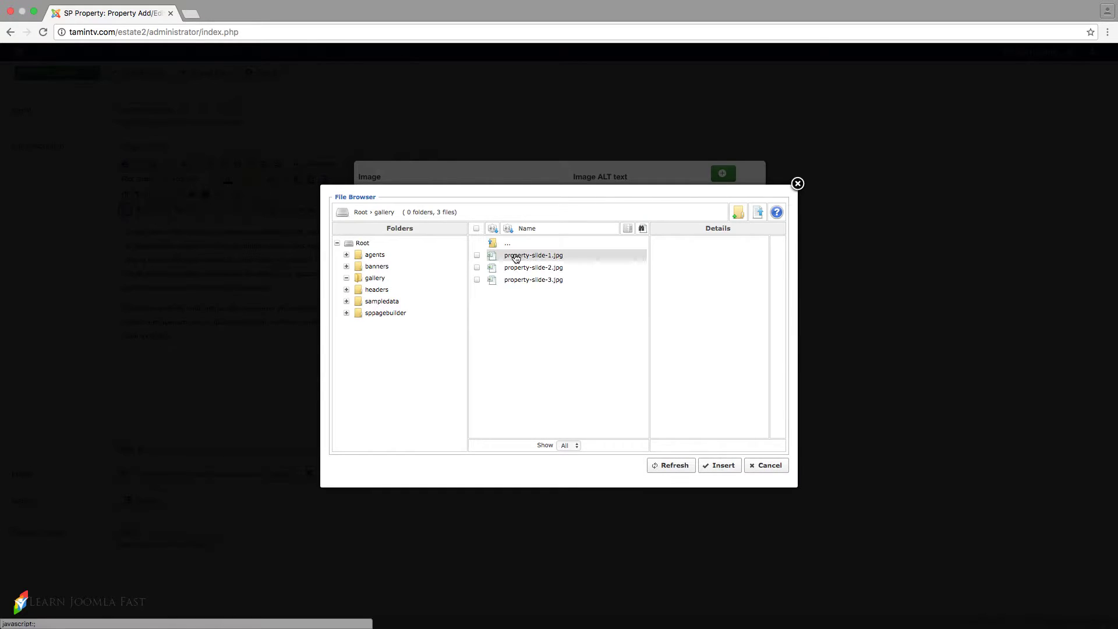
{"action": "left_click", "coordinate": [720, 465]}
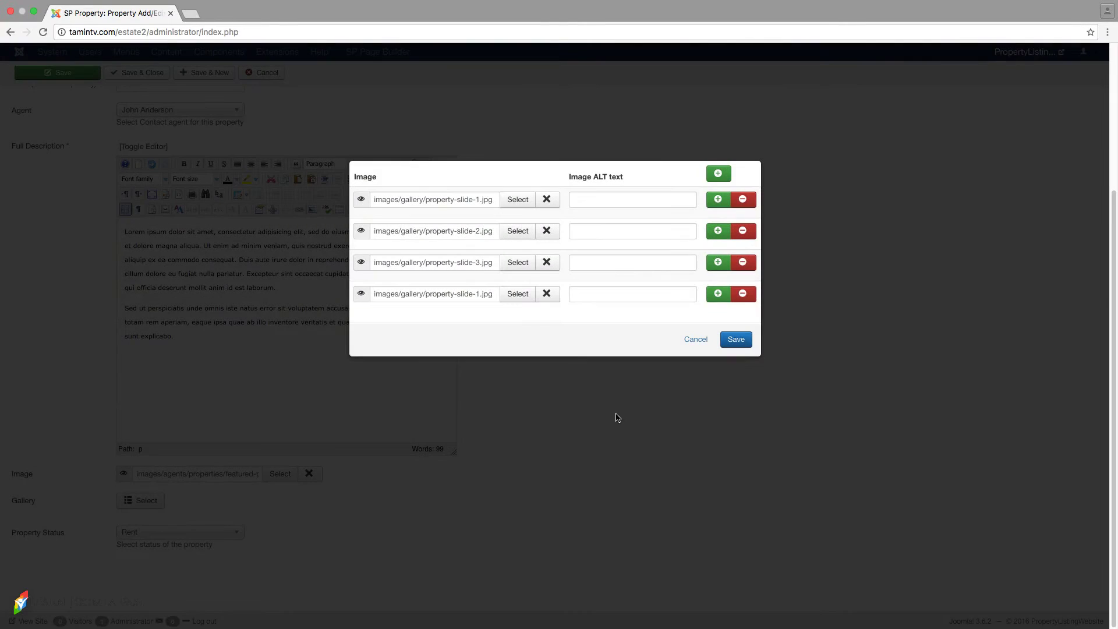
{"action": "left_click", "coordinate": [718, 294]}
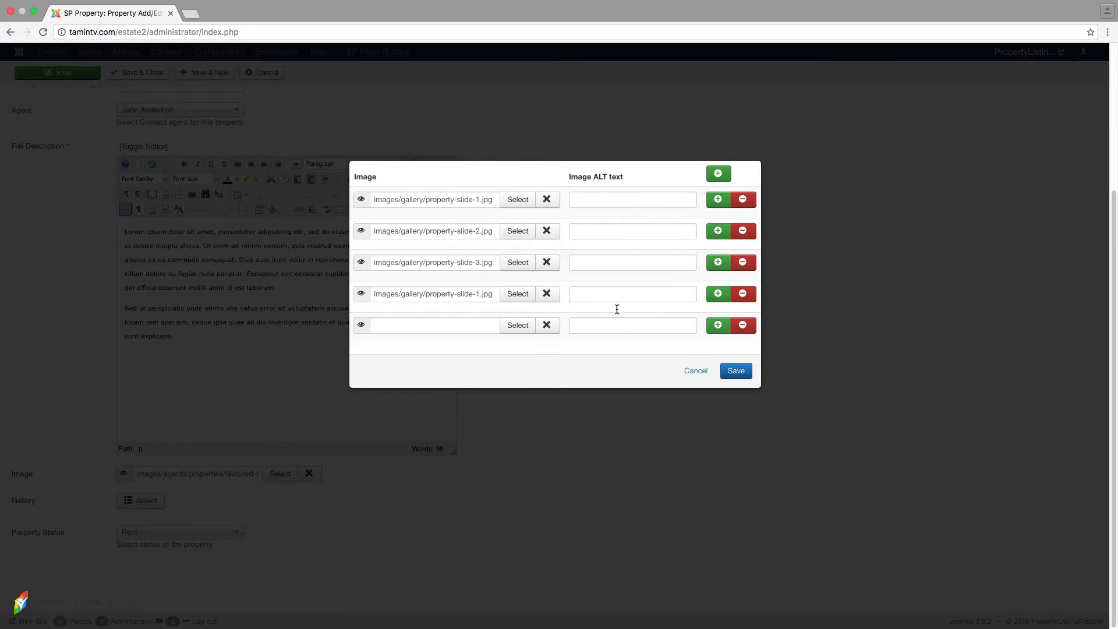
{"action": "left_click", "coordinate": [515, 328]}
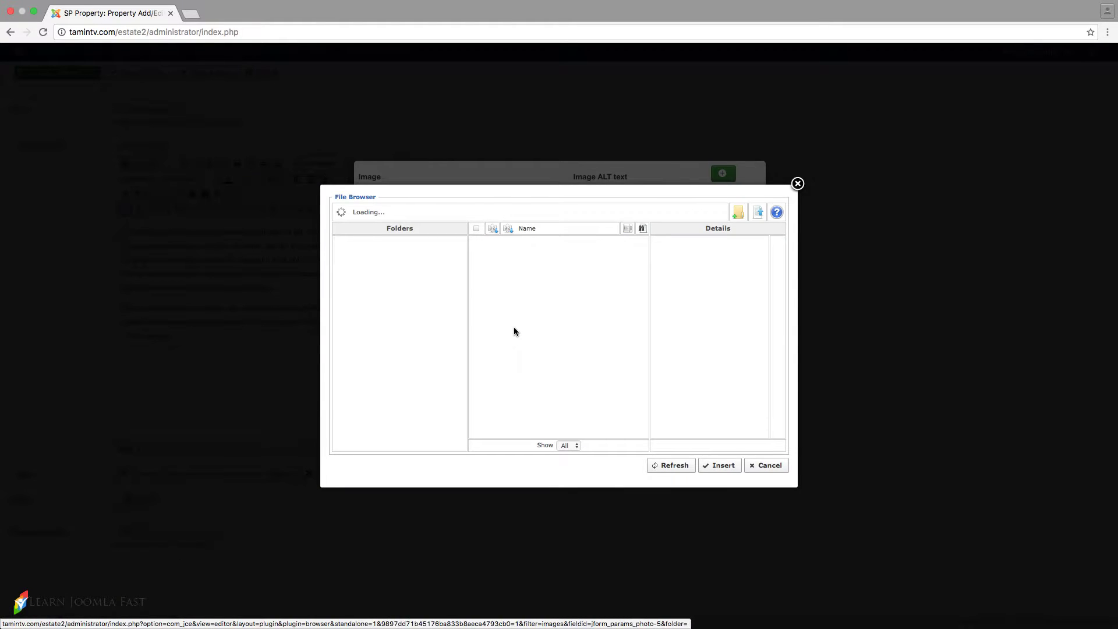
{"action": "left_click", "coordinate": [539, 267]}
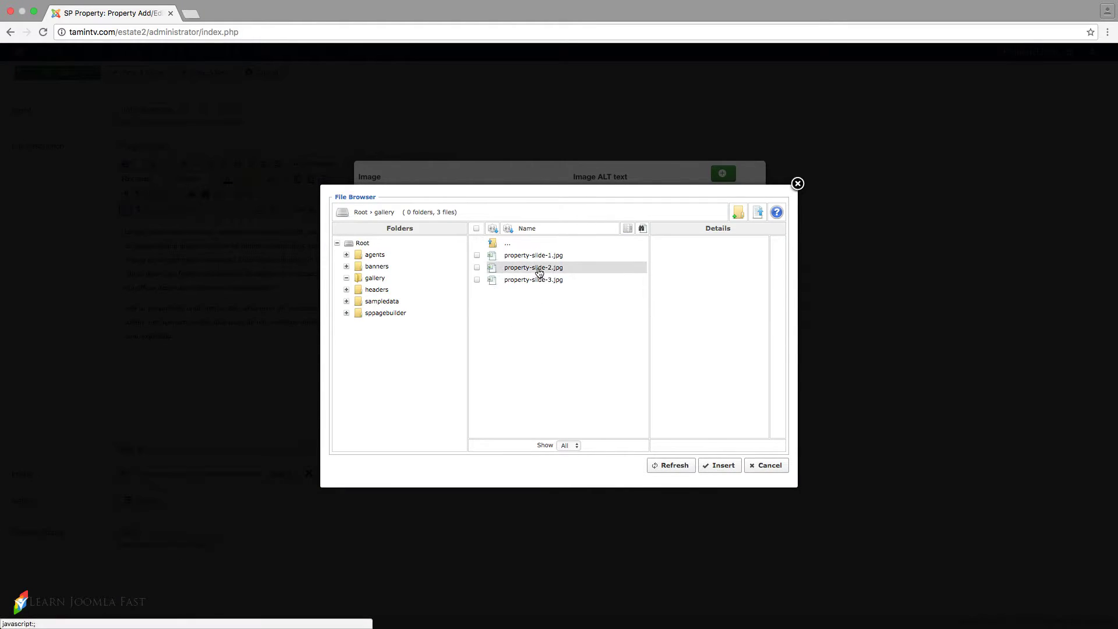
{"action": "left_click", "coordinate": [716, 466]}
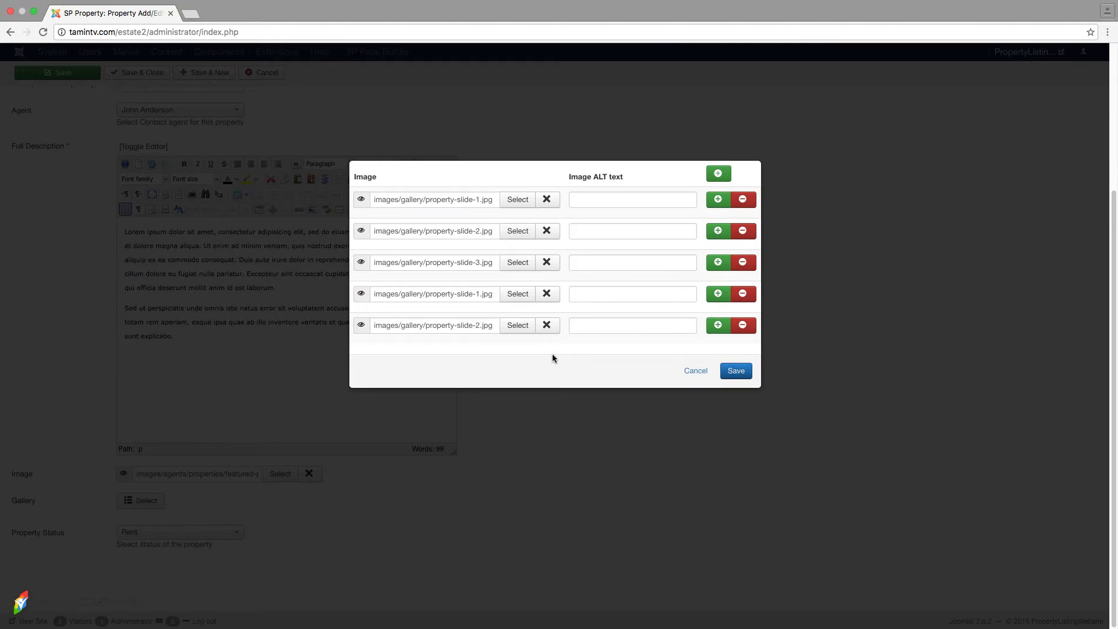
{"action": "left_click", "coordinate": [735, 371]}
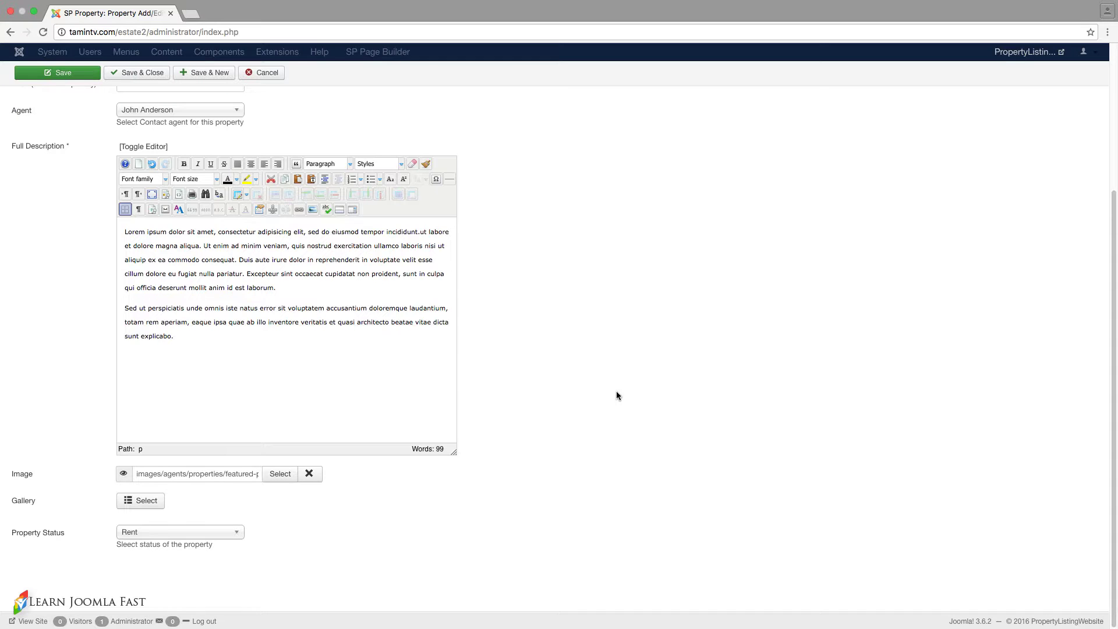
Set the property's price to 50000 and save the property
{"action": "scroll", "coordinate": [617, 395], "scroll_direction": "up", "scroll_amount": 5}
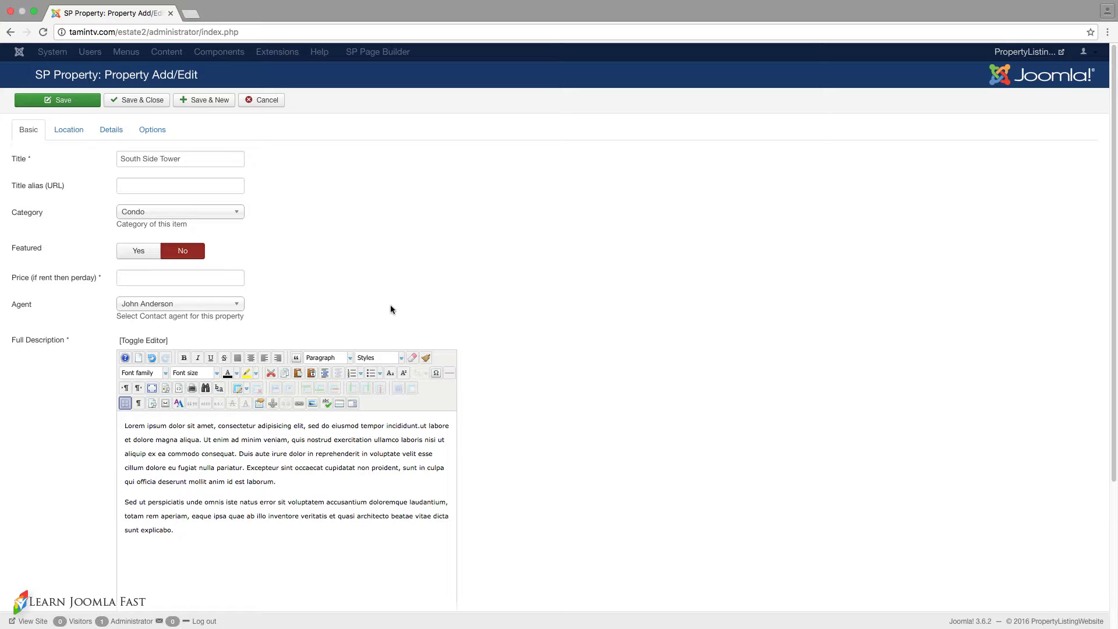
{"action": "left_click", "coordinate": [65, 102]}
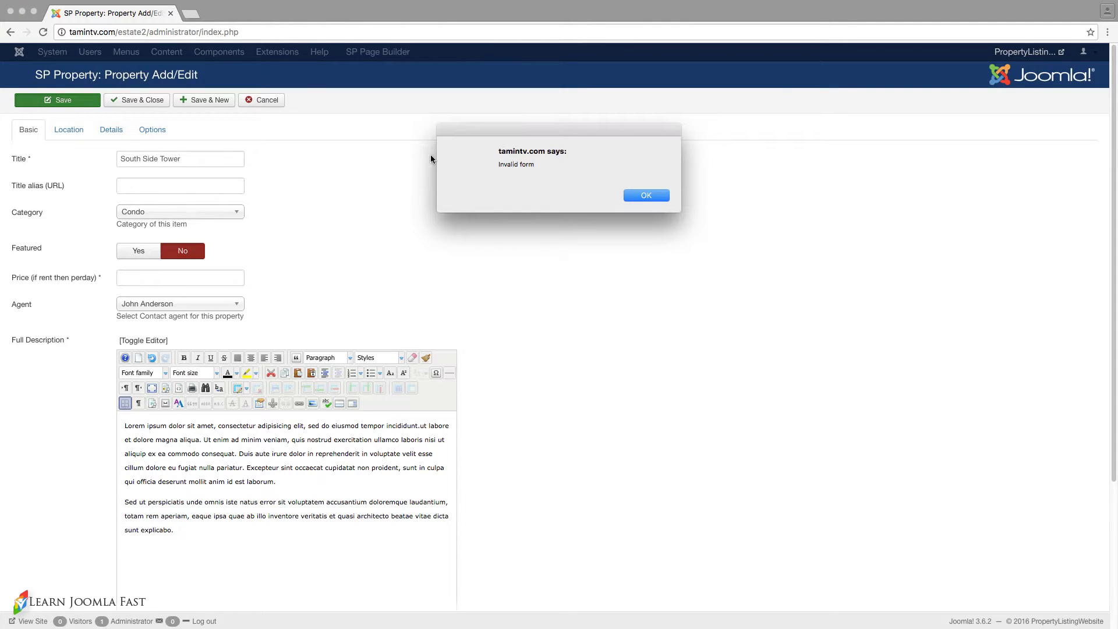
{"action": "left_click", "coordinate": [650, 195]}
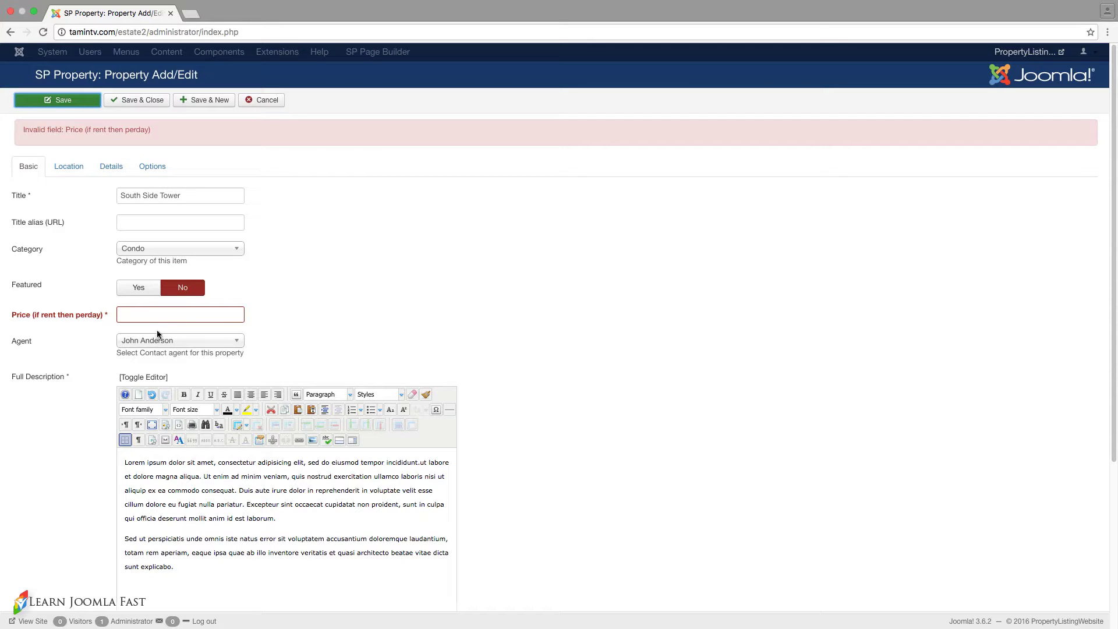
{"action": "left_click", "coordinate": [158, 317]}
{"action": "type", "text": "50000"}
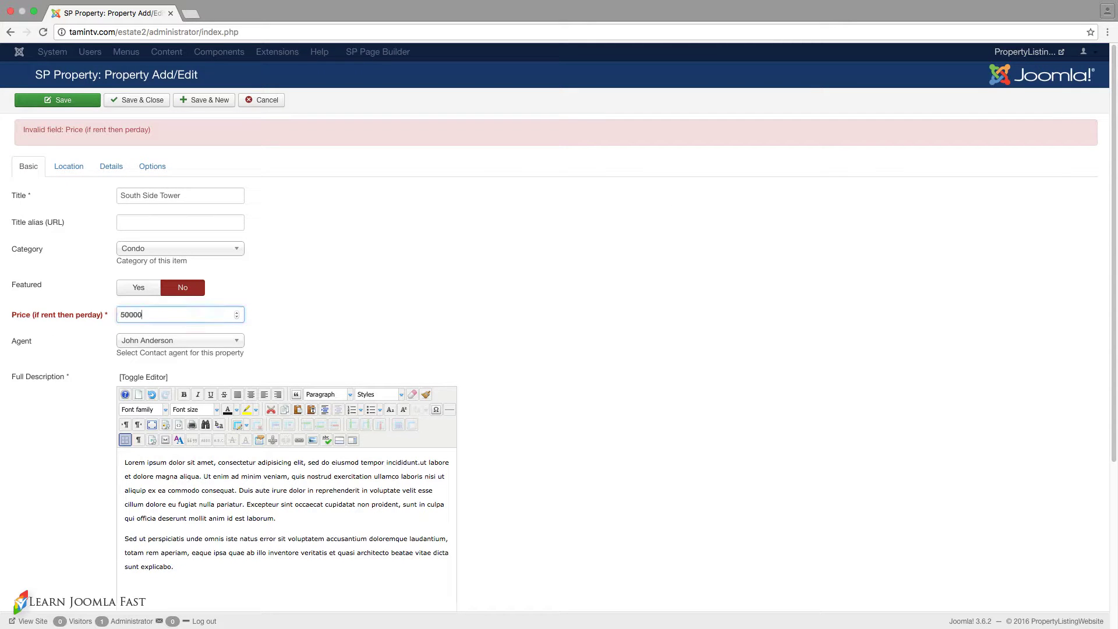
{"action": "left_click", "coordinate": [53, 102]}
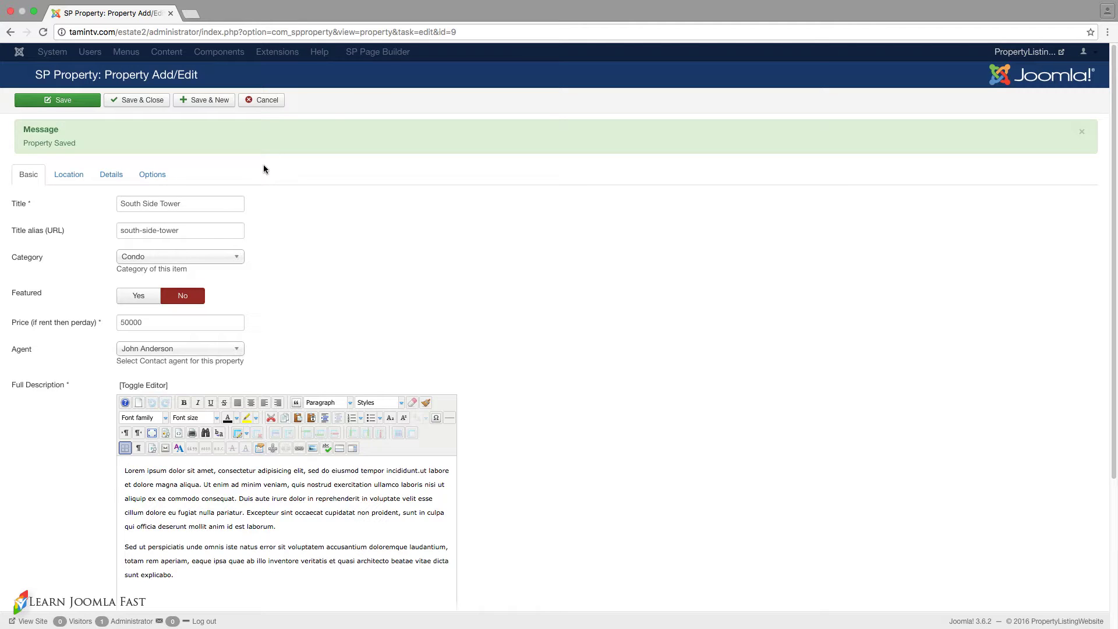
Set the property's country to United States (US) and its city to Newark, and fill in the street address and zip code
{"action": "scroll", "coordinate": [509, 345], "scroll_direction": "down", "scroll_amount": 4}
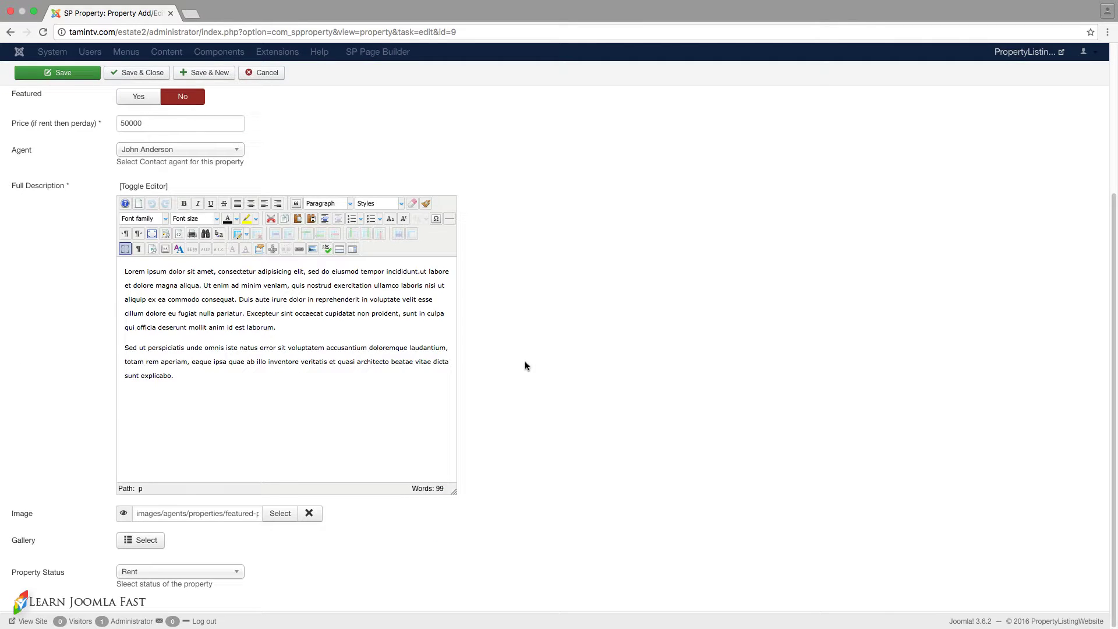
{"action": "scroll", "coordinate": [525, 364], "scroll_direction": "up", "scroll_amount": 4}
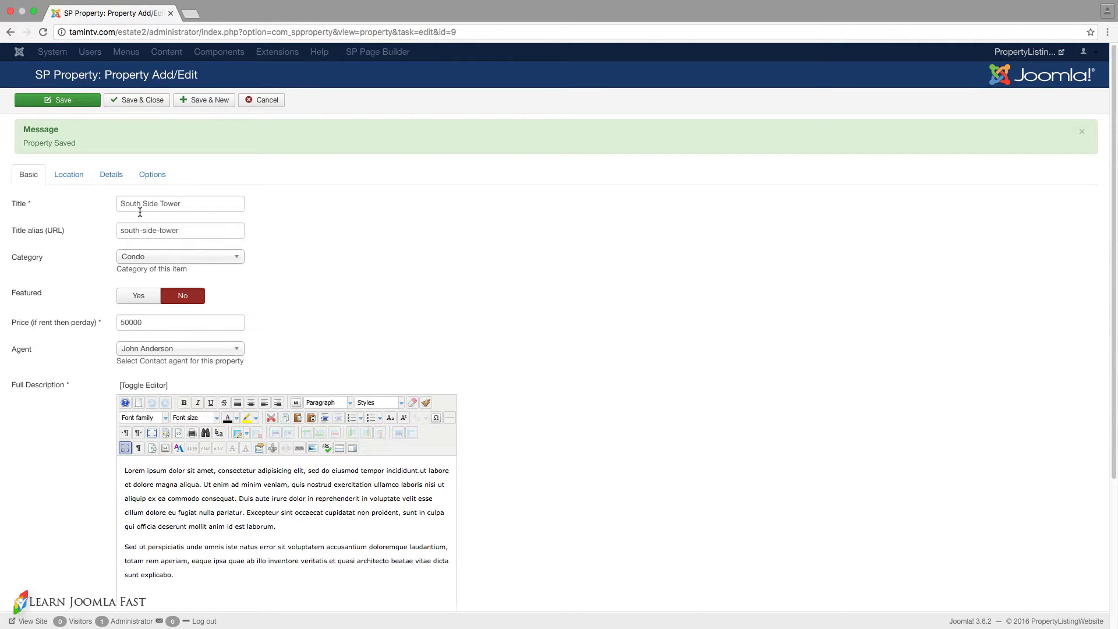
{"action": "left_click", "coordinate": [70, 183]}
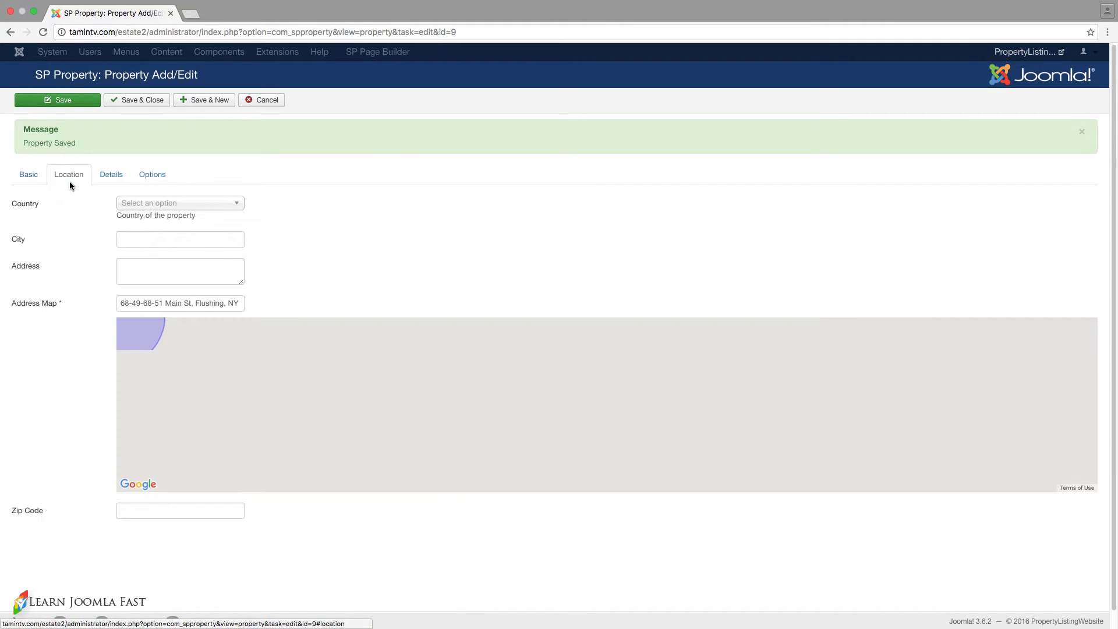
{"action": "left_click", "coordinate": [208, 208]}
{"action": "left_click", "coordinate": [195, 236]}
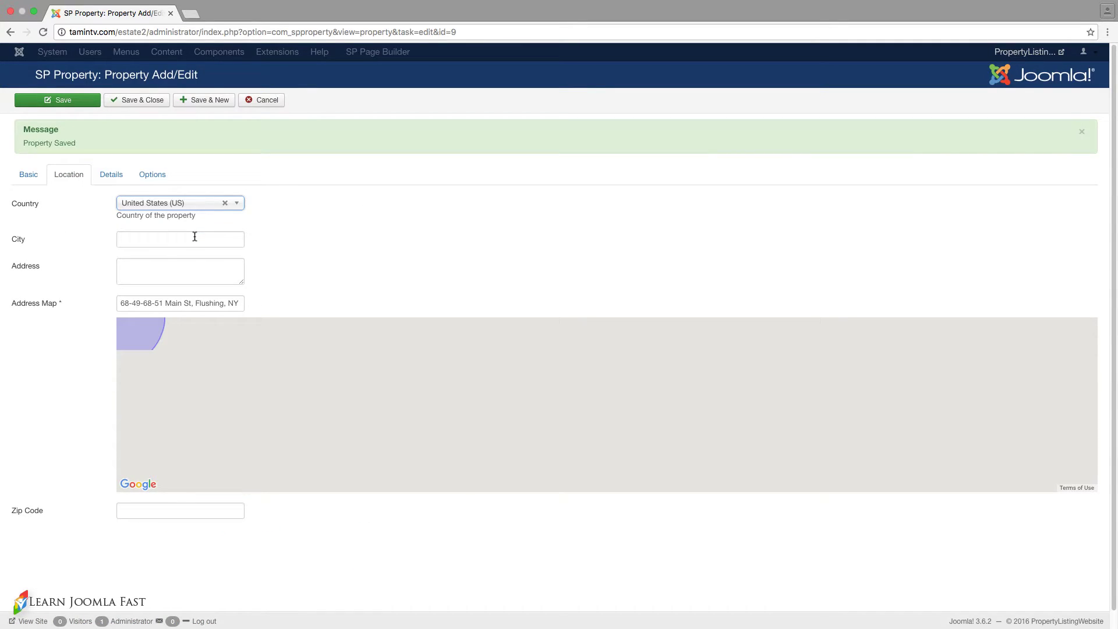
{"action": "left_click", "coordinate": [194, 236]}
{"action": "type", "text": "Newark"}
{"action": "left_click", "coordinate": [224, 273]}
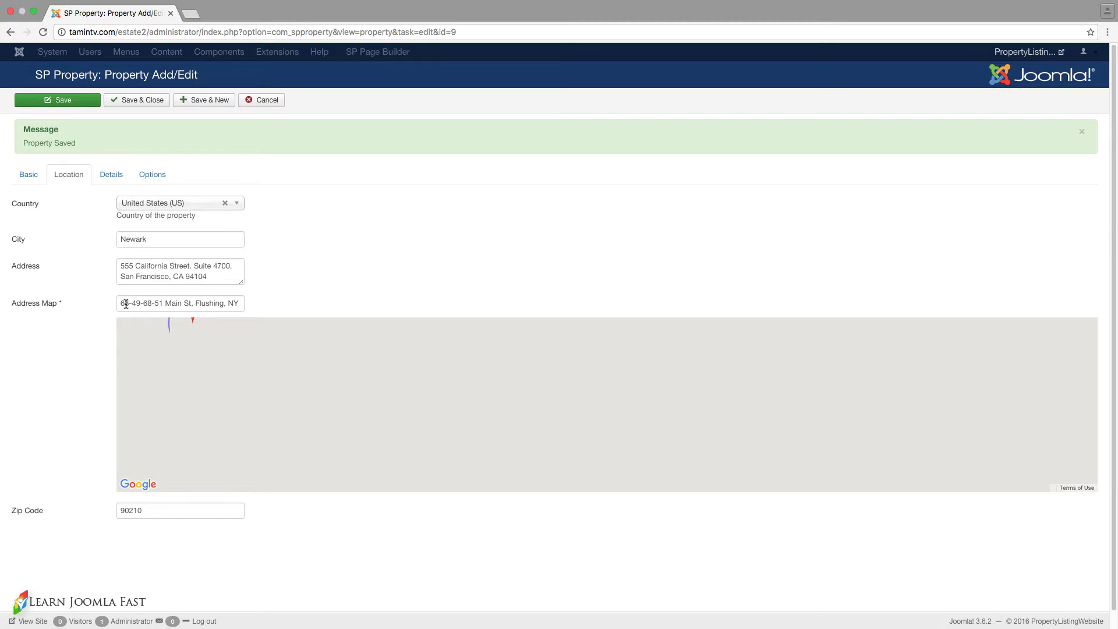
Fill in the property details with flat 3C, Level 8, building year 1958, and enable Garage, Pool, Furnished, Heating, Air Conditioning, Balcony, Internet and Wifi Zone
{"action": "left_click", "coordinate": [106, 177]}
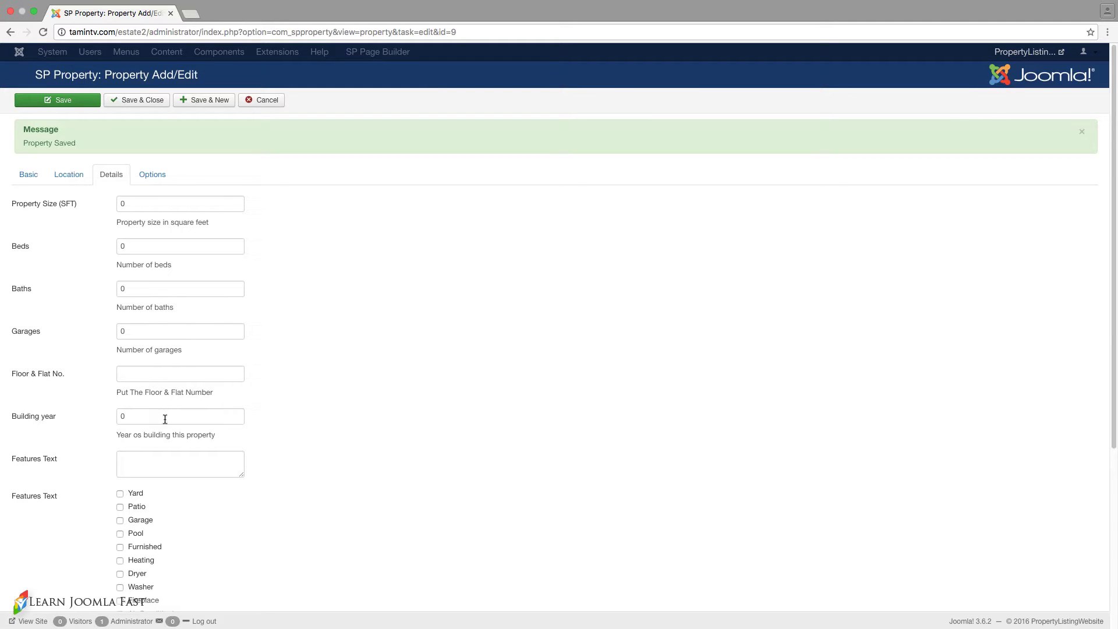
{"action": "scroll", "coordinate": [165, 419], "scroll_direction": "down", "scroll_amount": 5}
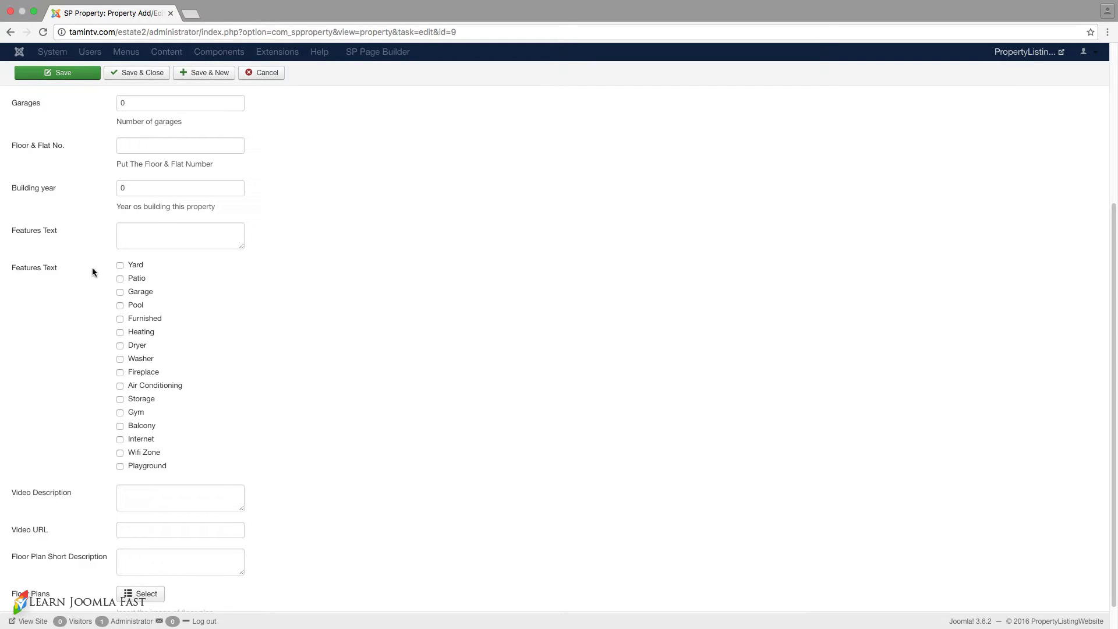
{"action": "scroll", "coordinate": [147, 445], "scroll_direction": "down", "scroll_amount": 1}
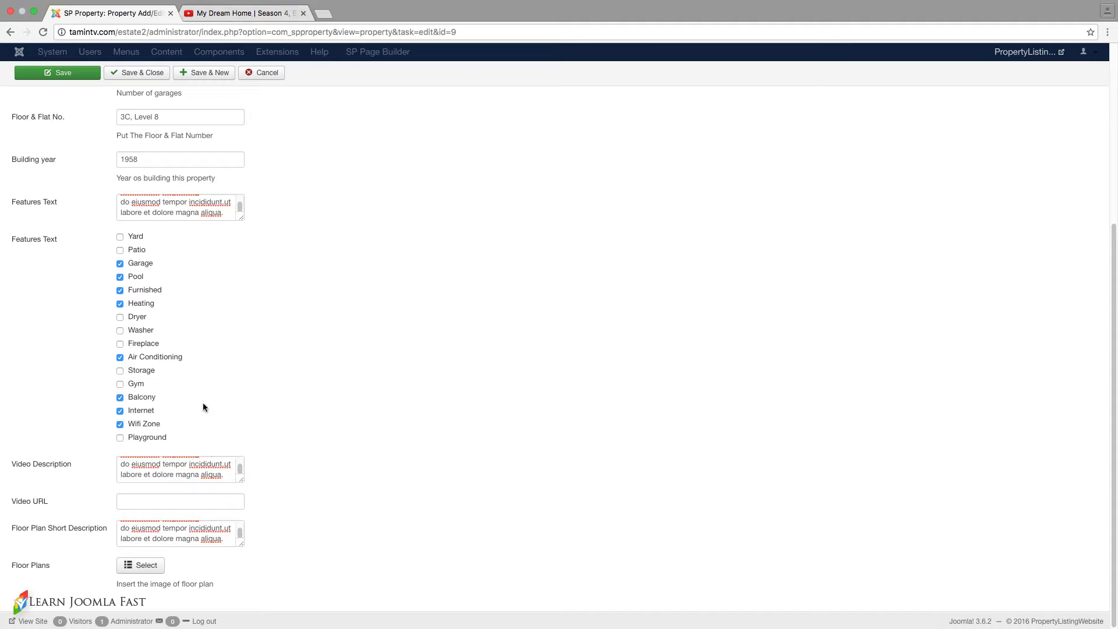
Copy the address of the My Dream Home Season 4, Episode 23 YouTube video and paste it as the property's Video URL
{"action": "left_click", "coordinate": [232, 14]}
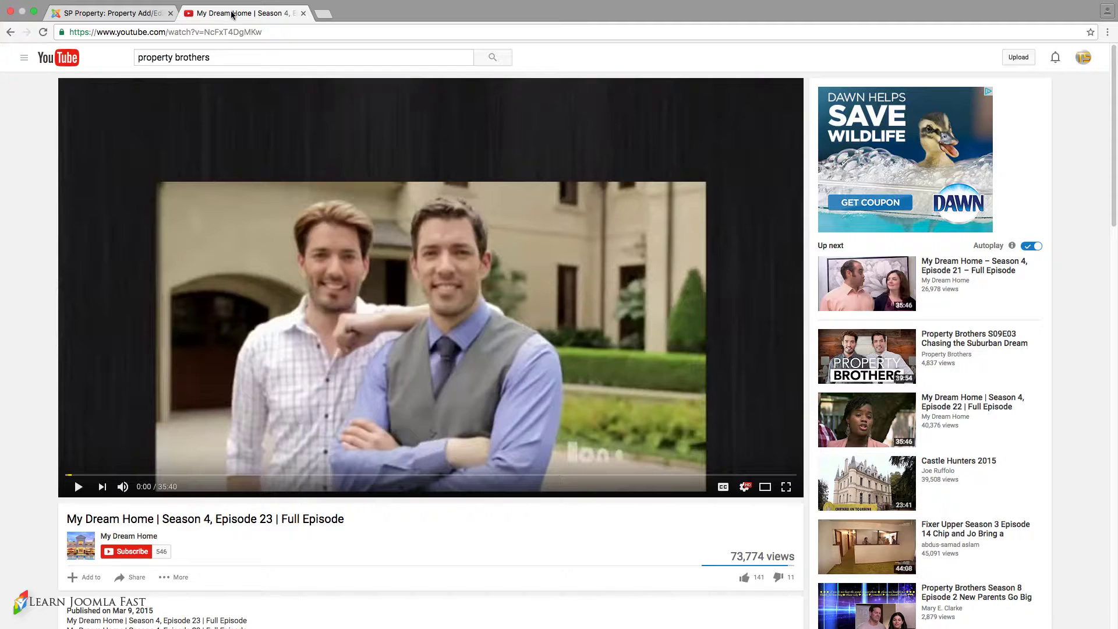
{"action": "left_click", "coordinate": [270, 33]}
{"action": "right_click", "coordinate": [271, 34]}
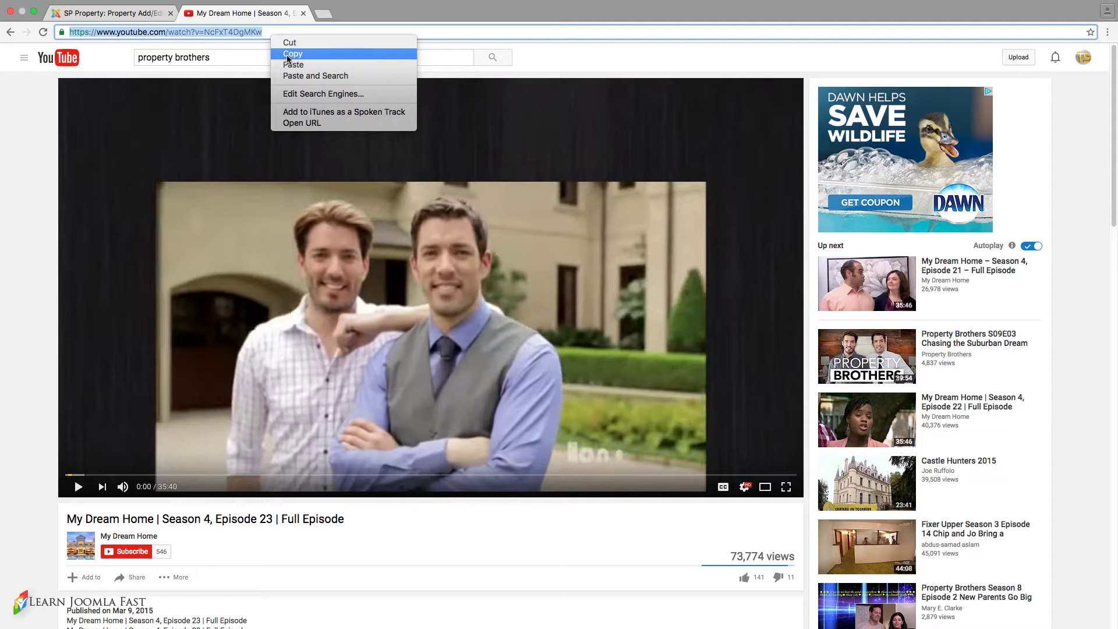
{"action": "left_click", "coordinate": [288, 54]}
{"action": "left_click", "coordinate": [145, 14]}
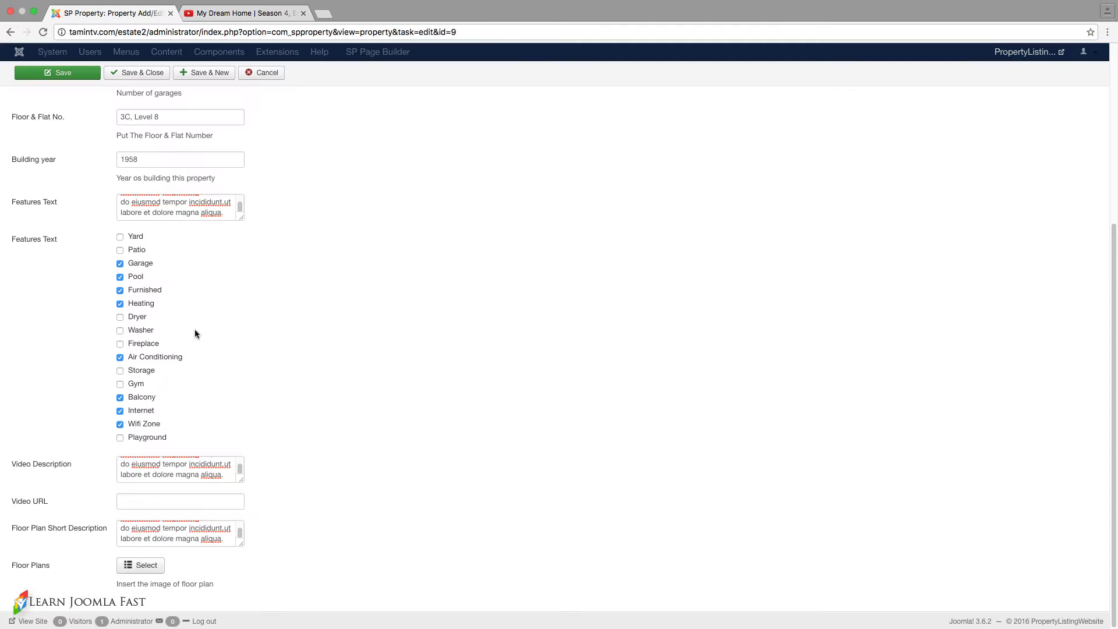
{"action": "left_click", "coordinate": [173, 506]}
{"action": "right_click", "coordinate": [174, 505]}
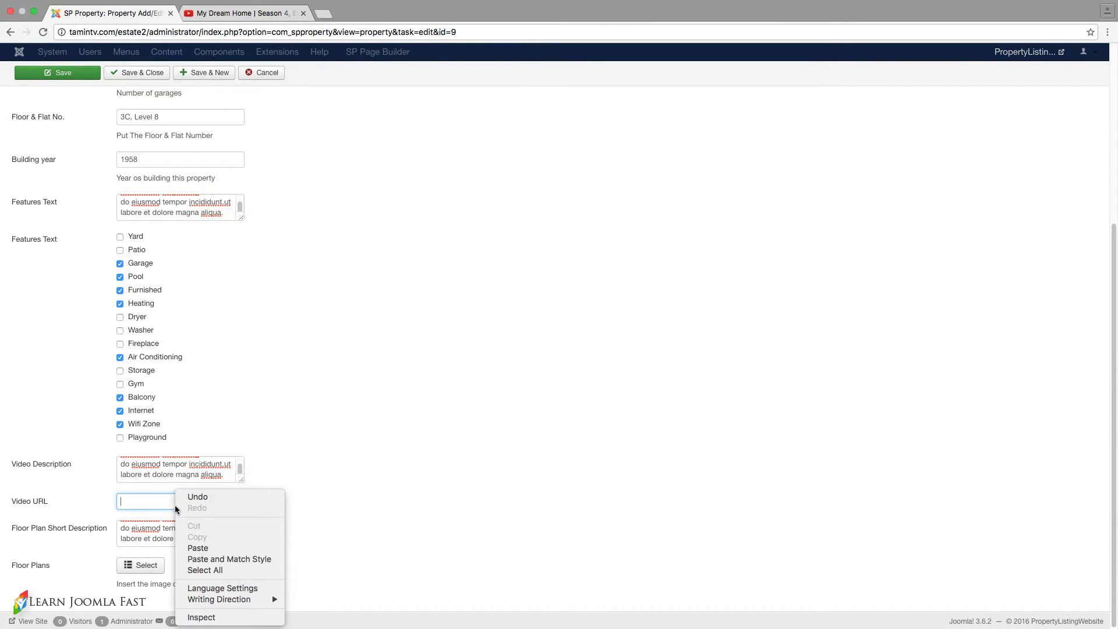
{"action": "left_click", "coordinate": [200, 549]}
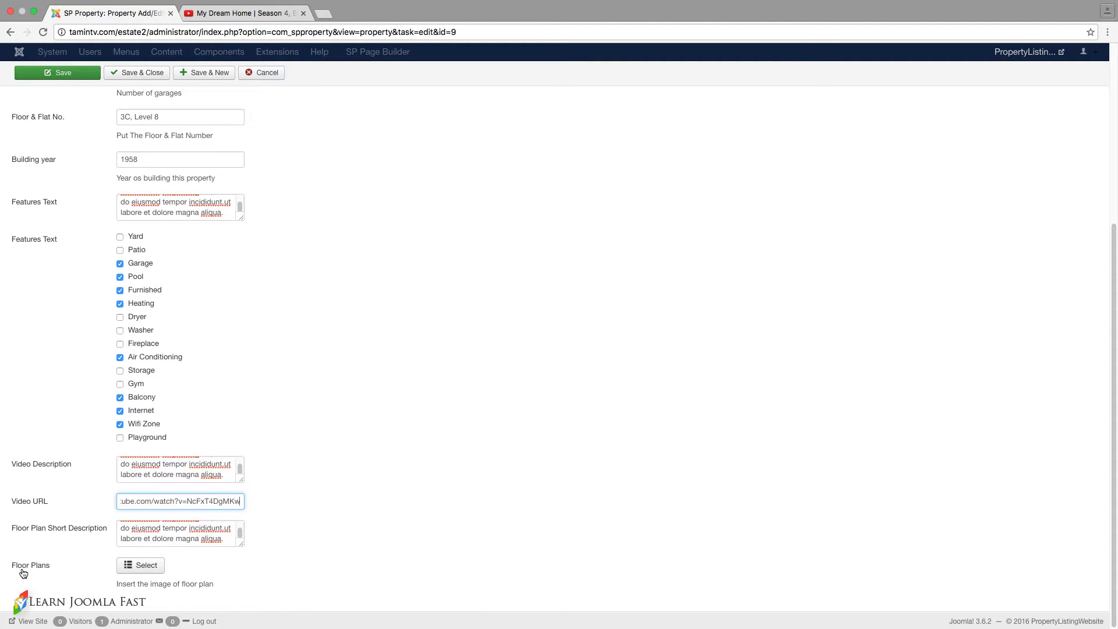
Create a folder named floor_plans in the image root while choosing the first floor plan's image
{"action": "left_click", "coordinate": [141, 566]}
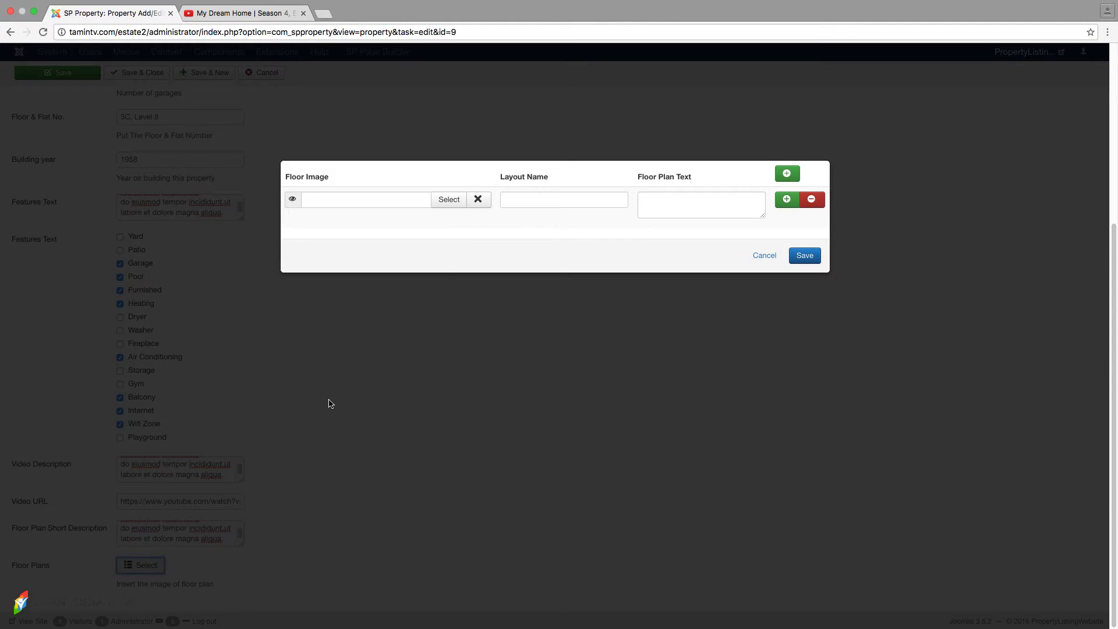
{"action": "left_click", "coordinate": [466, 200]}
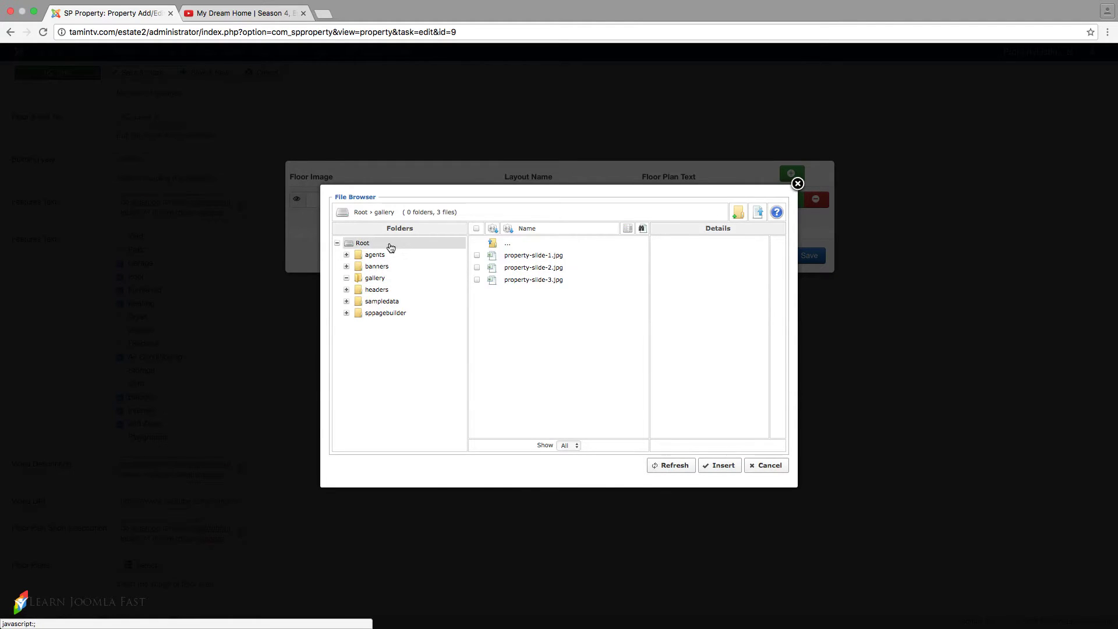
{"action": "left_click", "coordinate": [362, 243]}
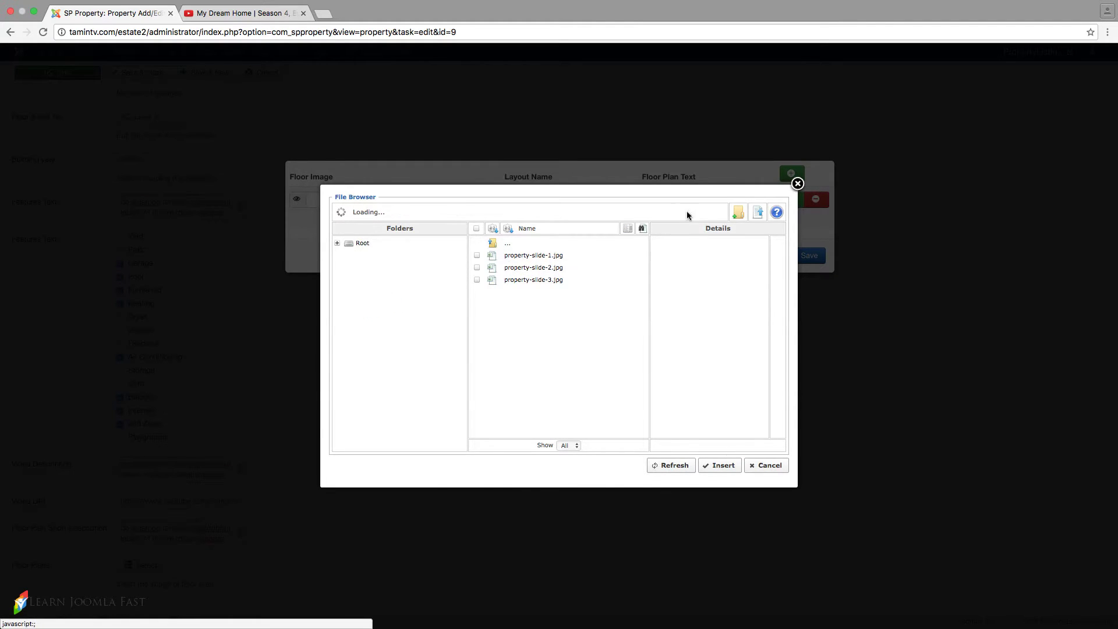
{"action": "left_click", "coordinate": [738, 214]}
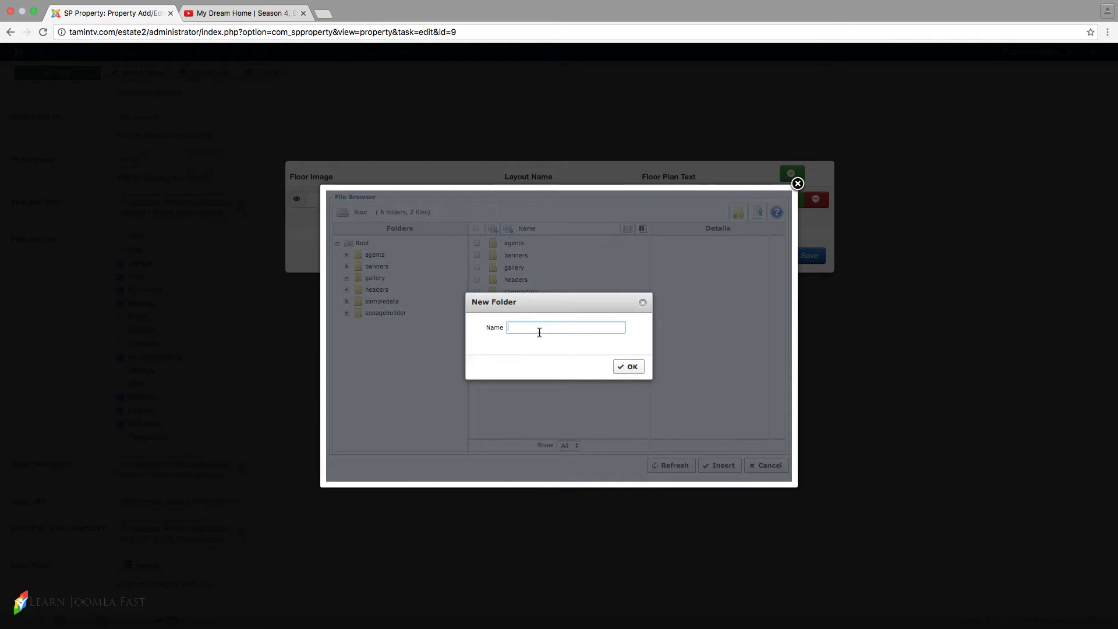
{"action": "type", "text": "floor_plans"}
{"action": "key", "text": "Return"}
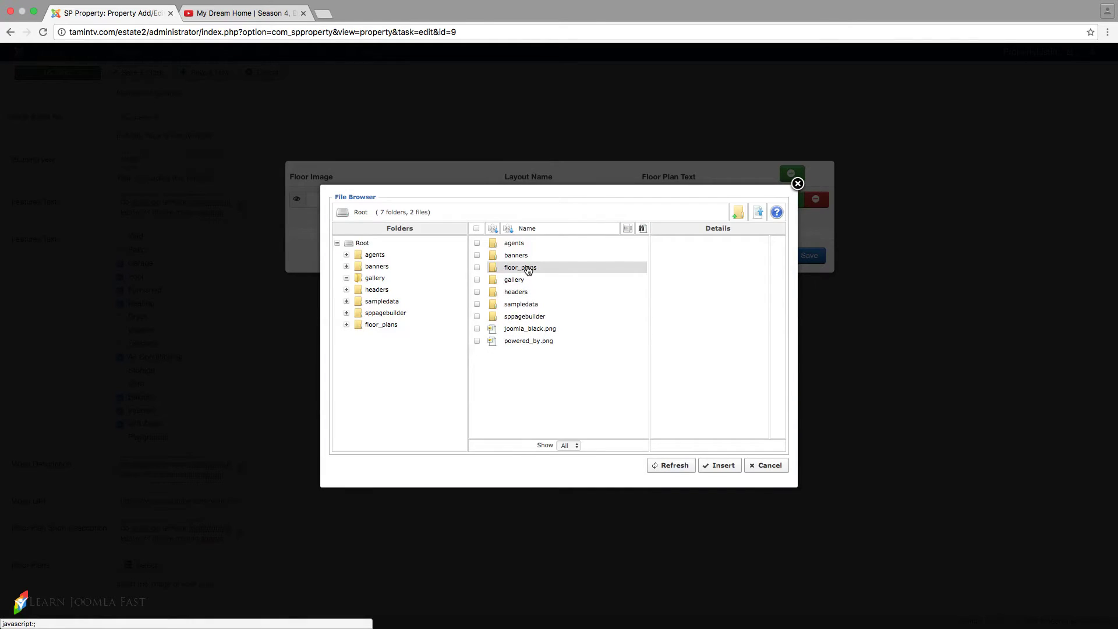
Upload floor-plan.jpg into the floor_plans folder and insert it as the first floor plan's image
{"action": "left_click", "coordinate": [528, 268]}
{"action": "left_click", "coordinate": [758, 214]}
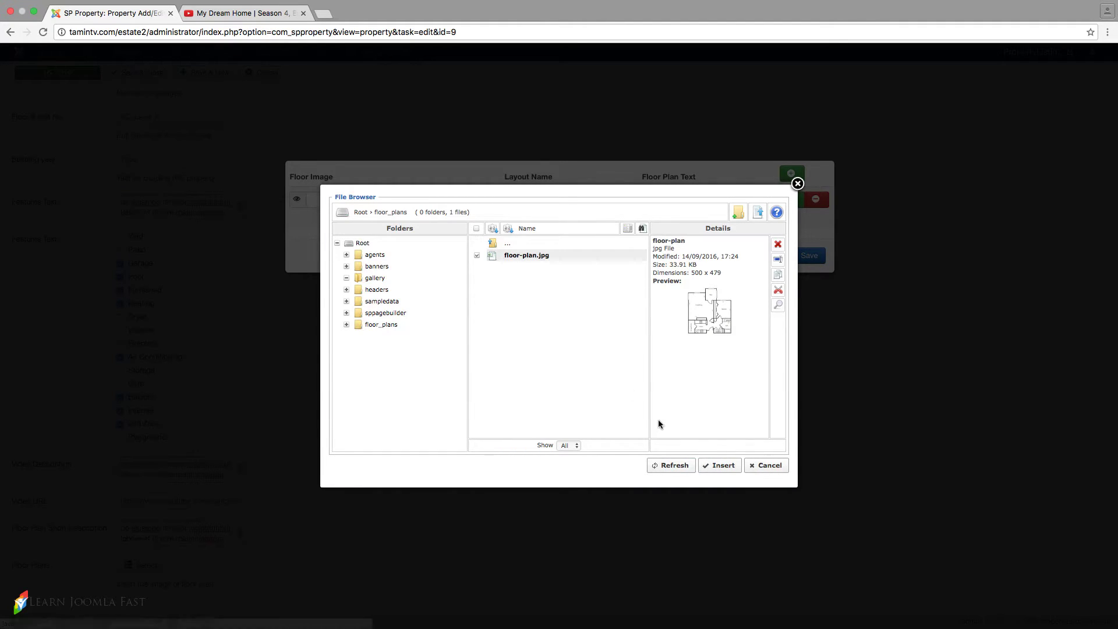
{"action": "left_click", "coordinate": [721, 466]}
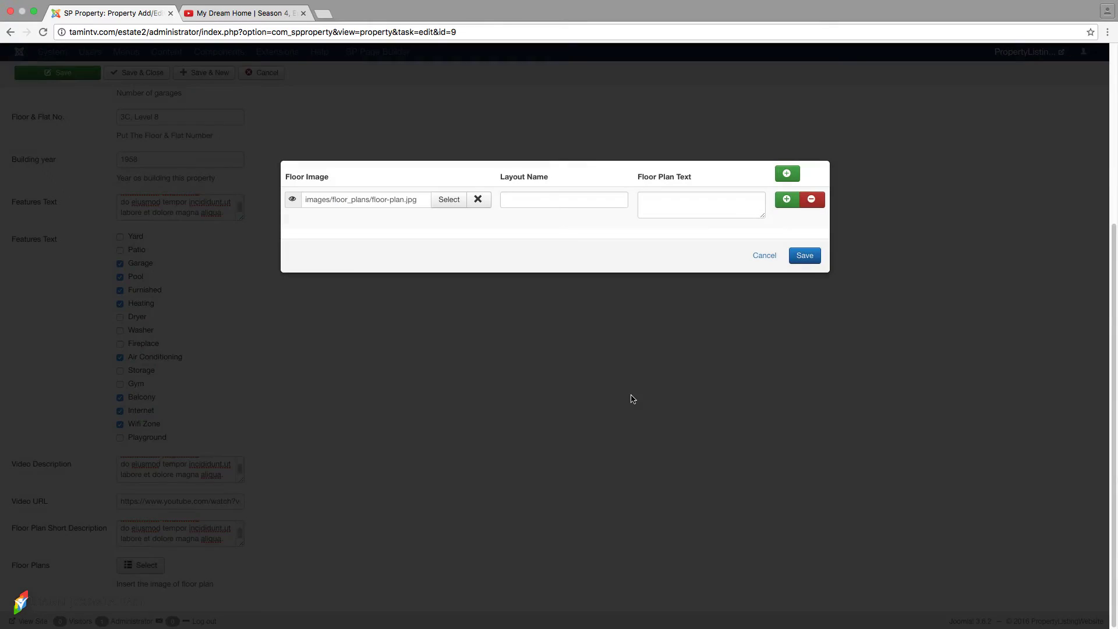
Add a second floor plan entry using floor-plan.jpg from the floor_plans folder and save the floor plans
{"action": "left_click", "coordinate": [787, 199]}
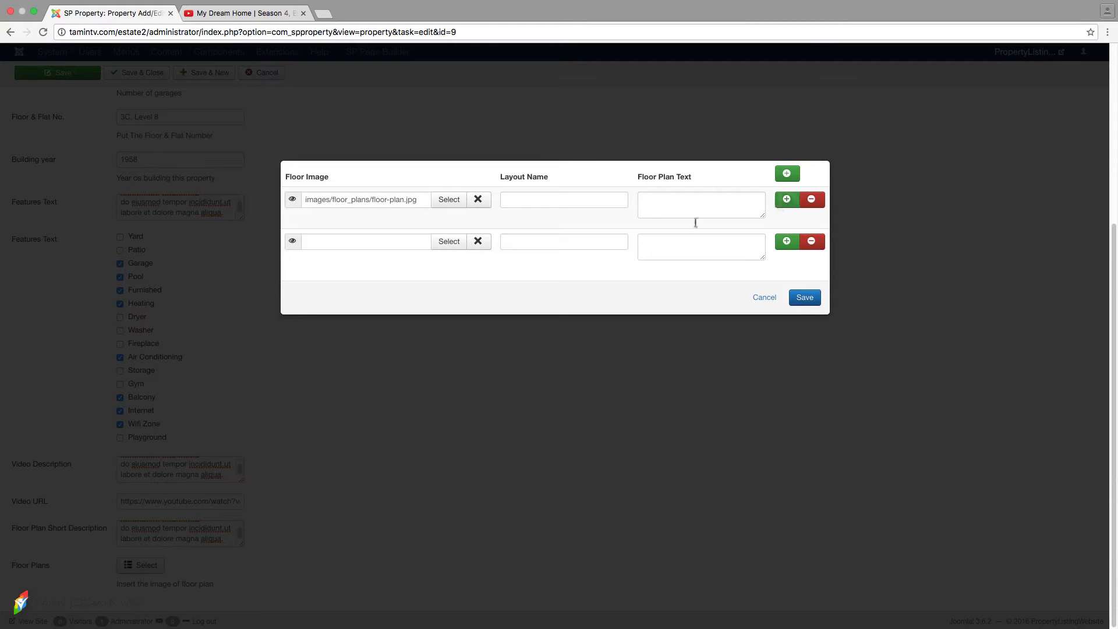
{"action": "left_click", "coordinate": [455, 243]}
{"action": "left_click", "coordinate": [536, 257]}
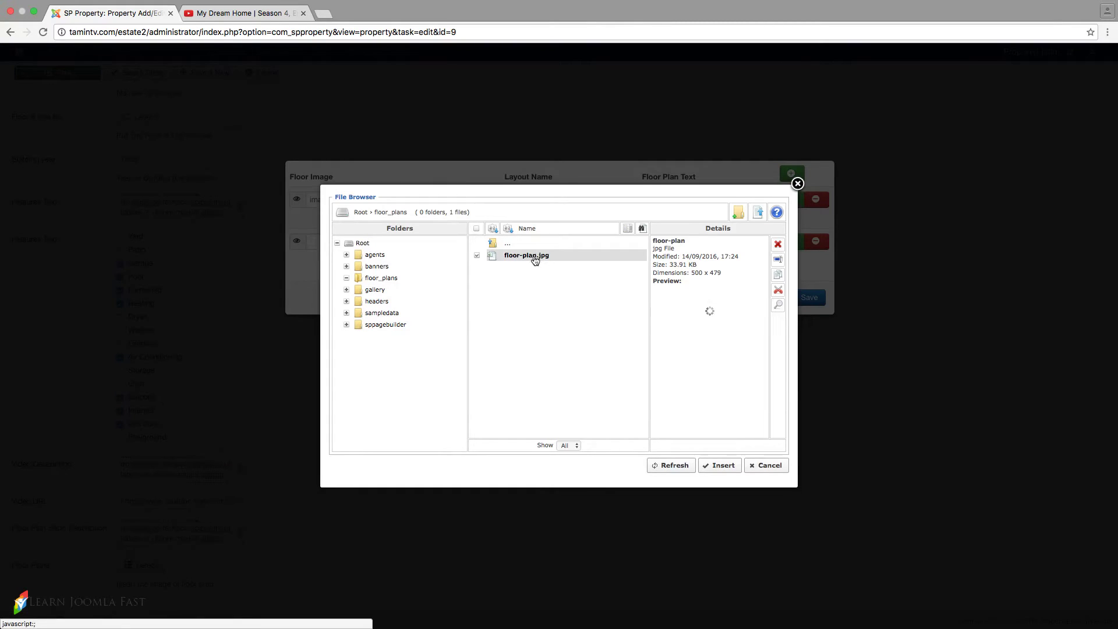
{"action": "left_click", "coordinate": [721, 466]}
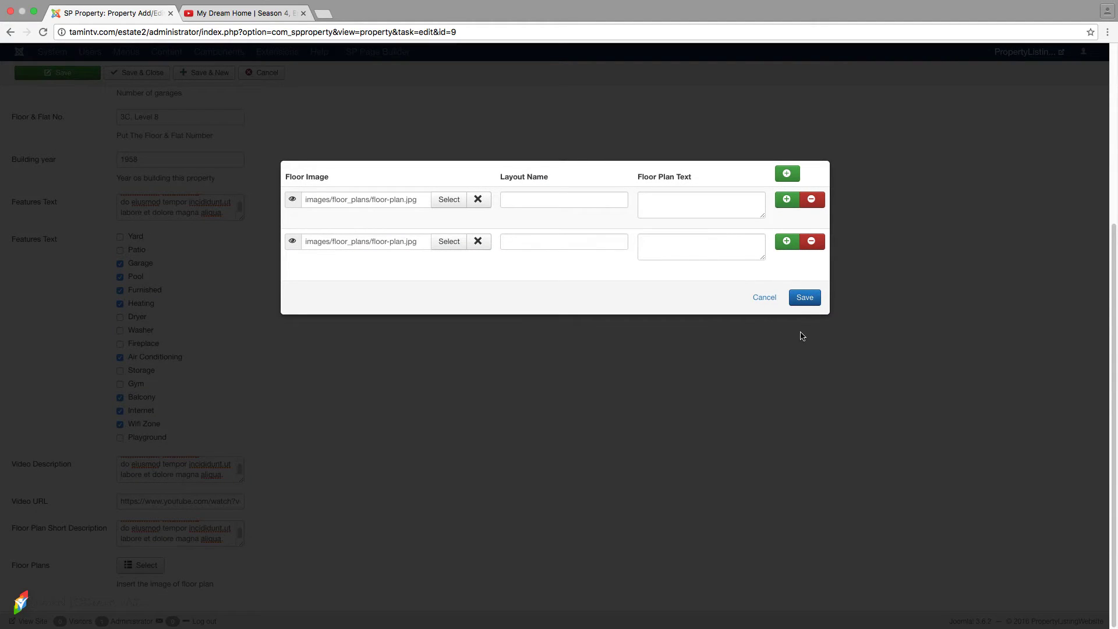
{"action": "left_click", "coordinate": [800, 298]}
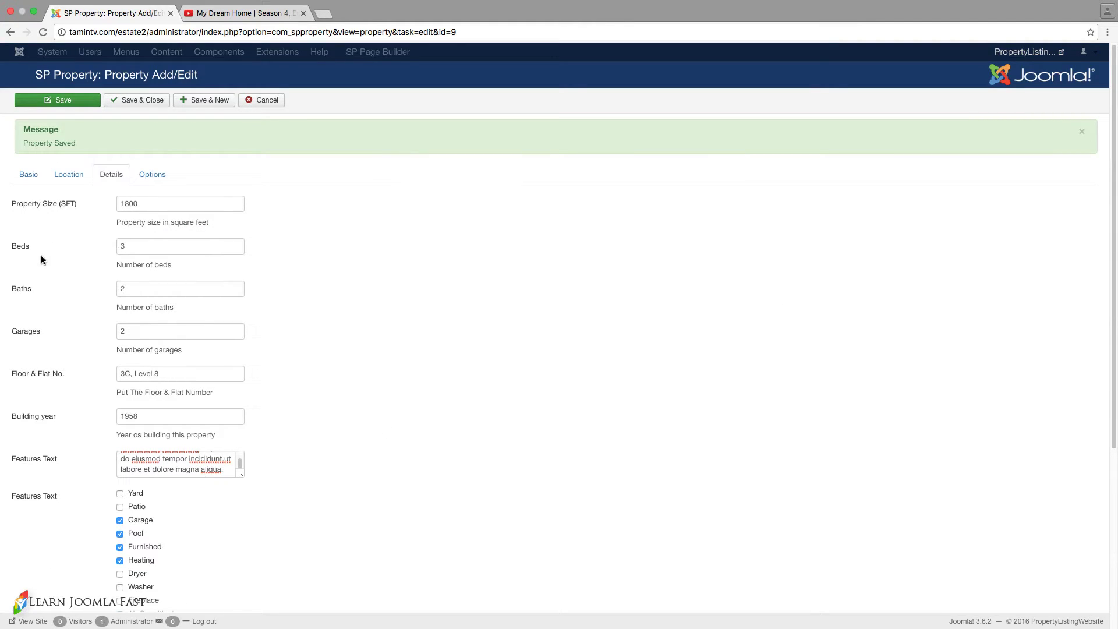
Review the property's details, options, location and basic settings, including the available categories
{"action": "scroll", "coordinate": [26, 263], "scroll_direction": "down", "scroll_amount": 1}
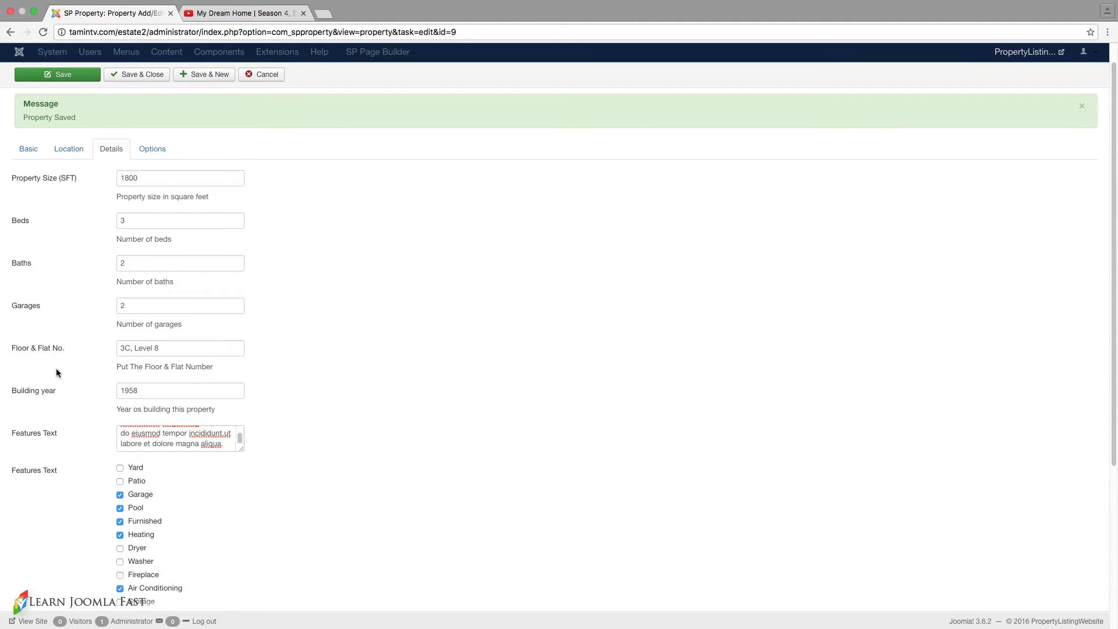
{"action": "scroll", "coordinate": [55, 408], "scroll_direction": "down", "scroll_amount": 1}
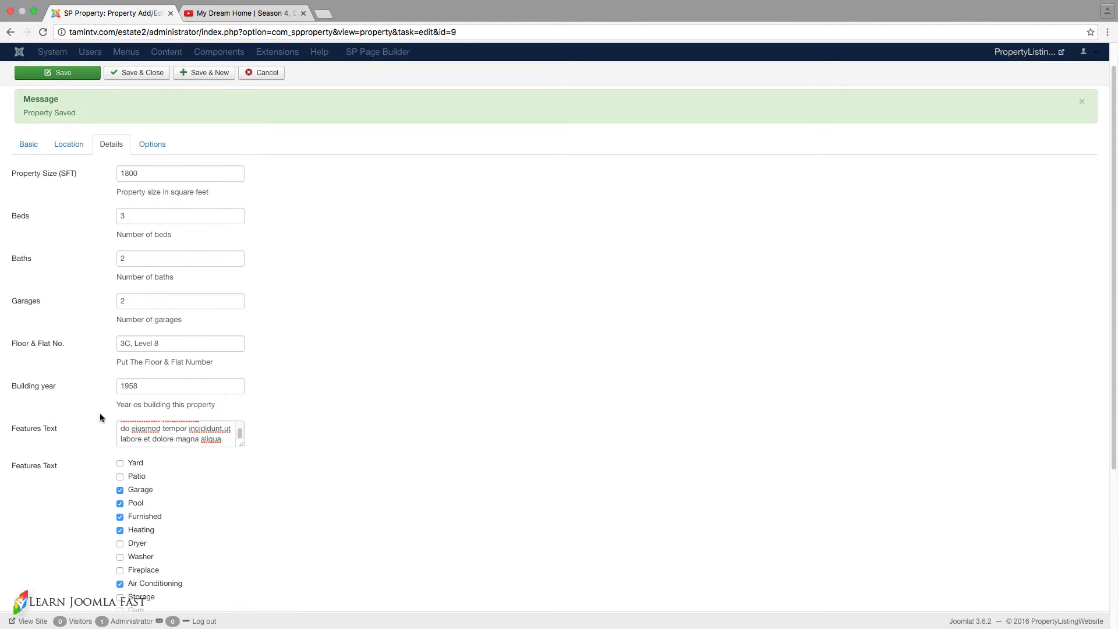
{"action": "scroll", "coordinate": [87, 425], "scroll_direction": "down", "scroll_amount": 5}
{"action": "scroll", "coordinate": [307, 380], "scroll_direction": "up", "scroll_amount": 5}
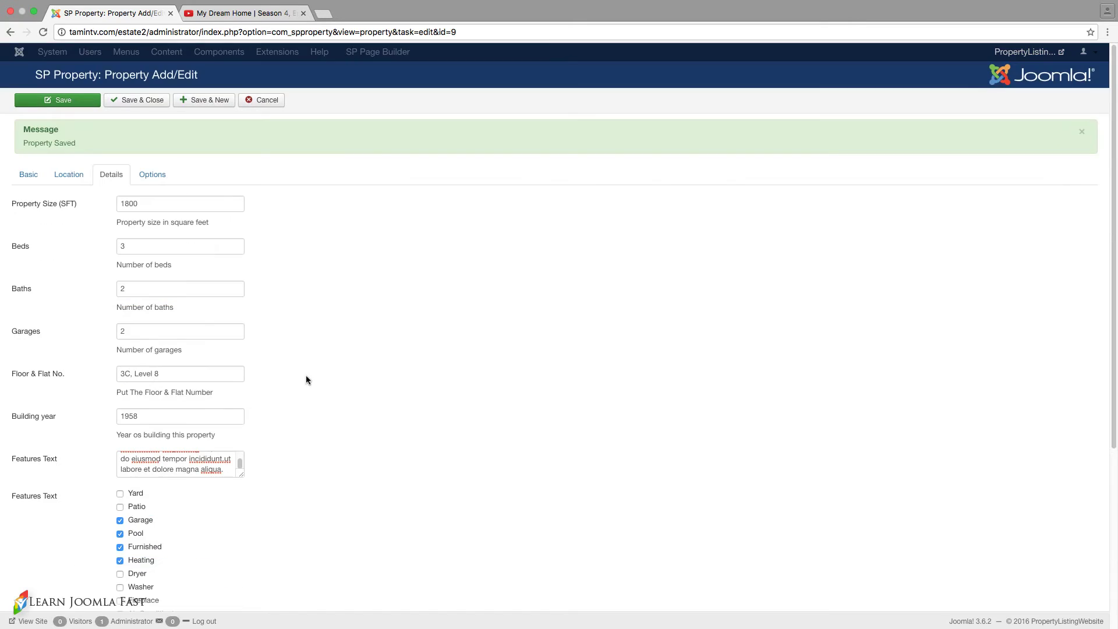
{"action": "left_click", "coordinate": [153, 173]}
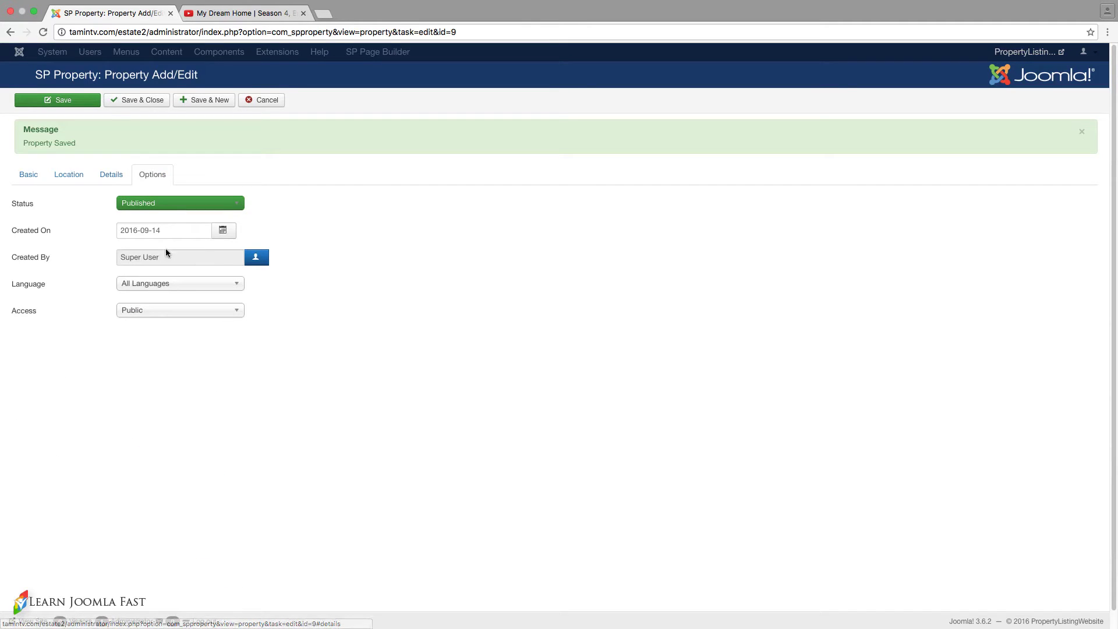
{"action": "left_click", "coordinate": [112, 173]}
{"action": "left_click", "coordinate": [79, 175]}
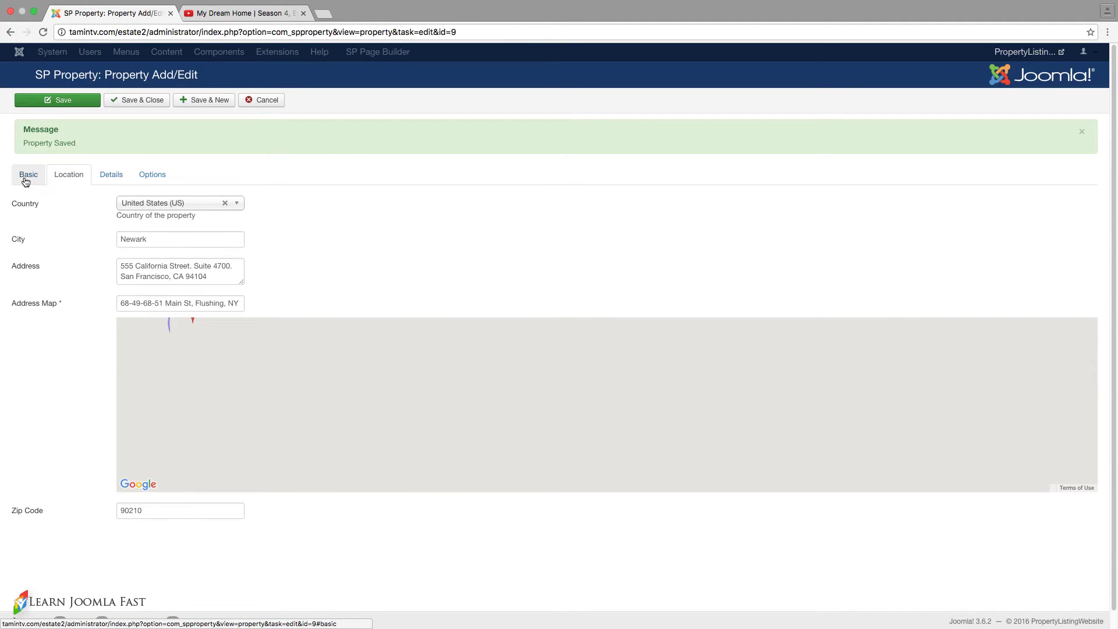
{"action": "left_click", "coordinate": [28, 176]}
{"action": "scroll", "coordinate": [45, 399], "scroll_direction": "down", "scroll_amount": 5}
{"action": "scroll", "coordinate": [46, 399], "scroll_direction": "up", "scroll_amount": 4}
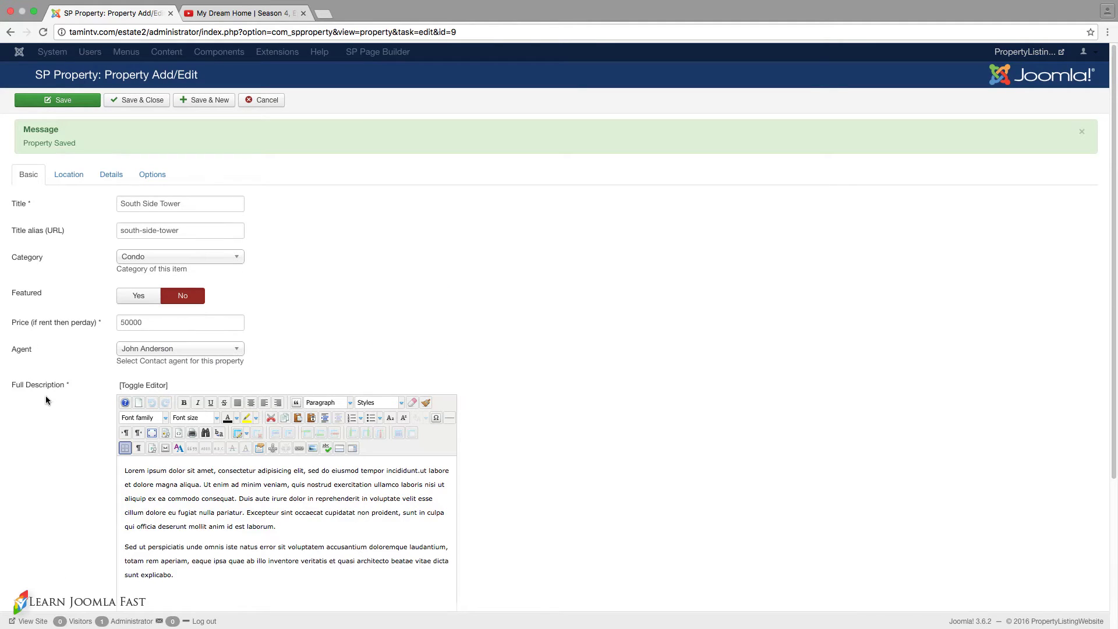
{"action": "left_click", "coordinate": [135, 258]}
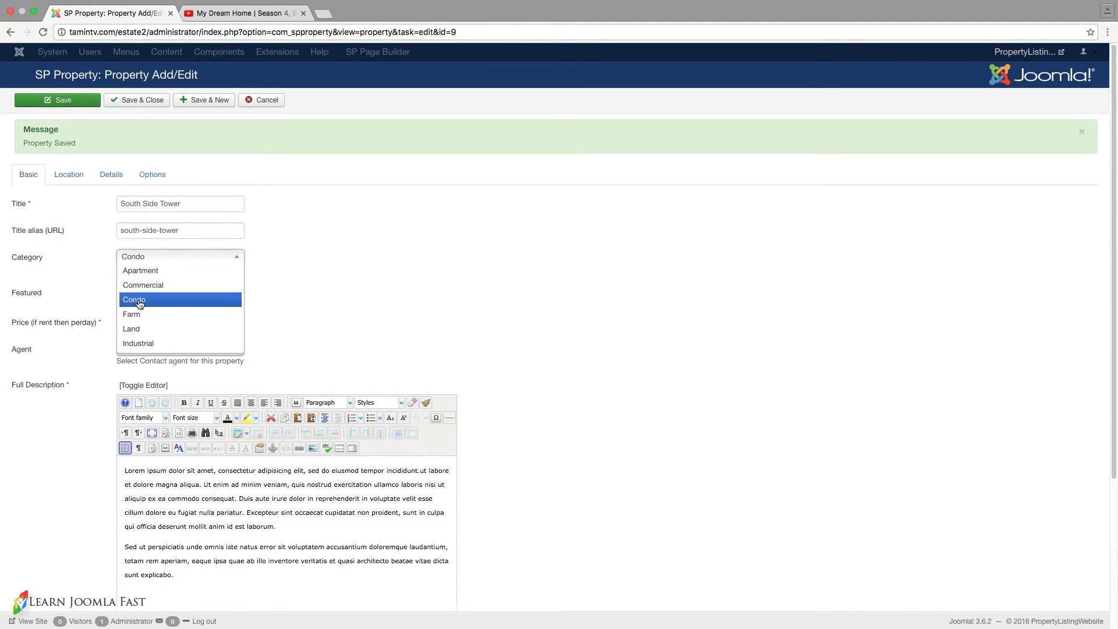
{"action": "left_click", "coordinate": [307, 334]}
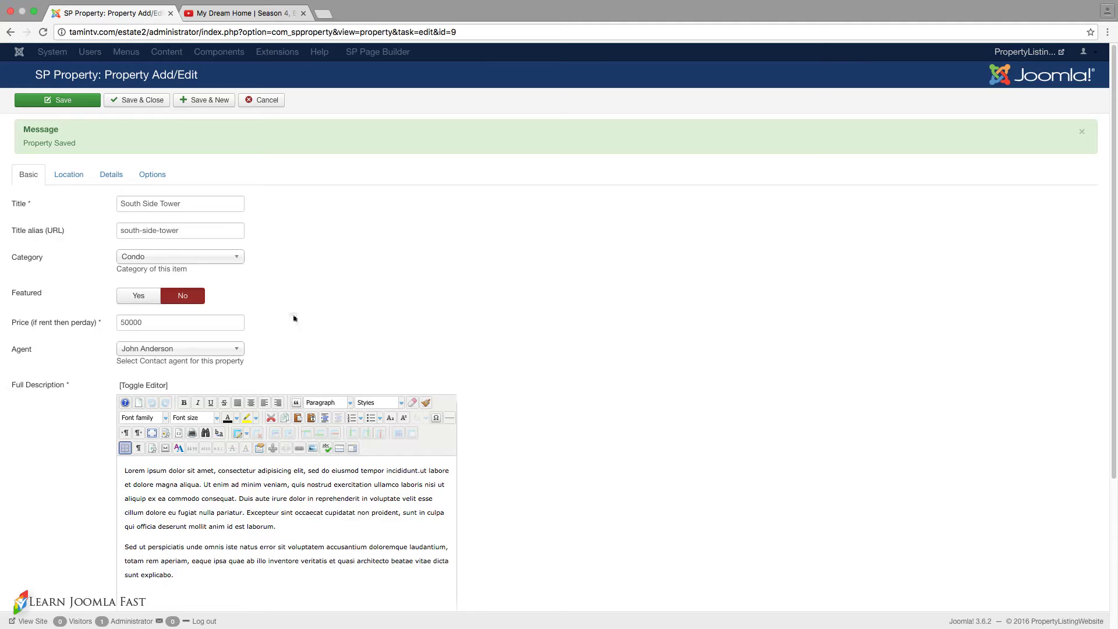
Recheck the property's location, details and options, and cancel out of the editor to return to the property list
{"action": "left_click", "coordinate": [69, 177]}
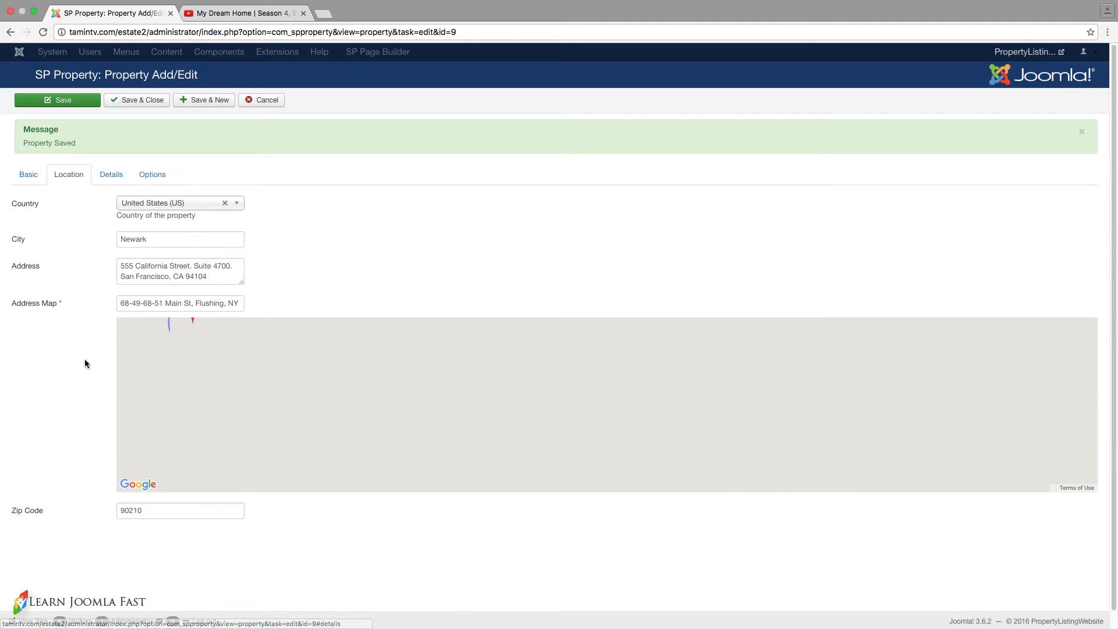
{"action": "scroll", "coordinate": [78, 442], "scroll_direction": "down", "scroll_amount": 1}
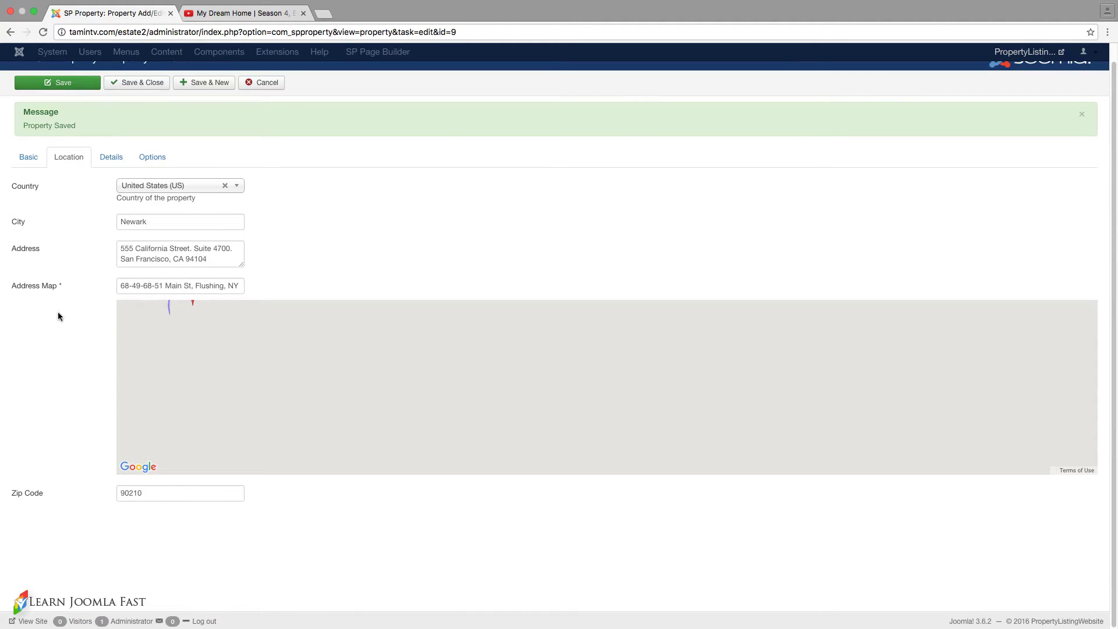
{"action": "scroll", "coordinate": [64, 358], "scroll_direction": "up", "scroll_amount": 1}
{"action": "left_click", "coordinate": [109, 175]}
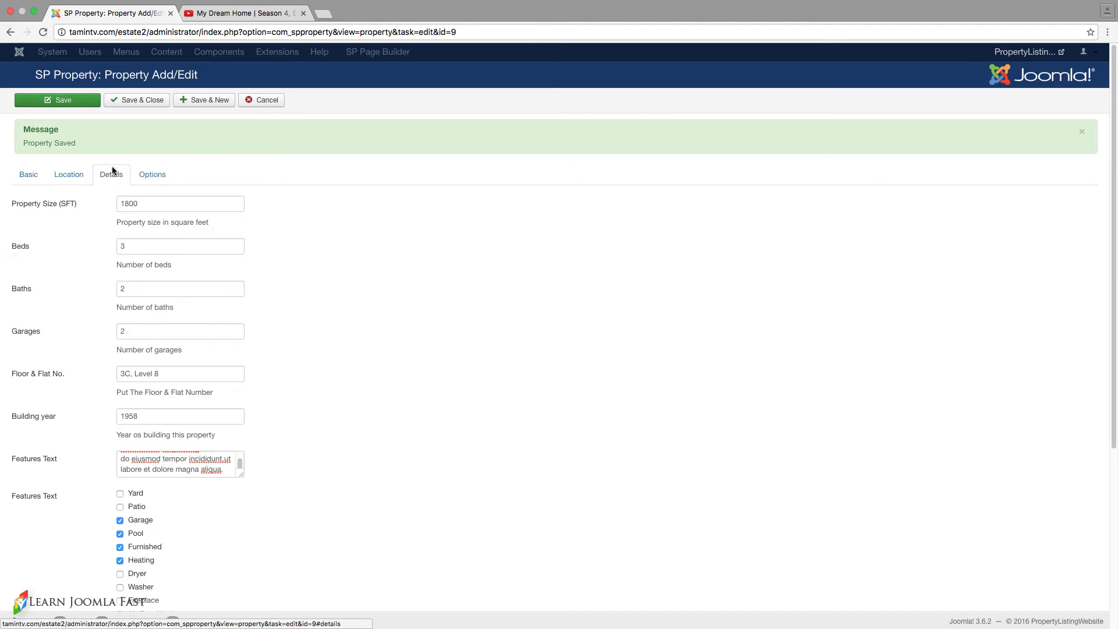
{"action": "scroll", "coordinate": [258, 388], "scroll_direction": "down", "scroll_amount": 5}
{"action": "scroll", "coordinate": [257, 388], "scroll_direction": "up", "scroll_amount": 5}
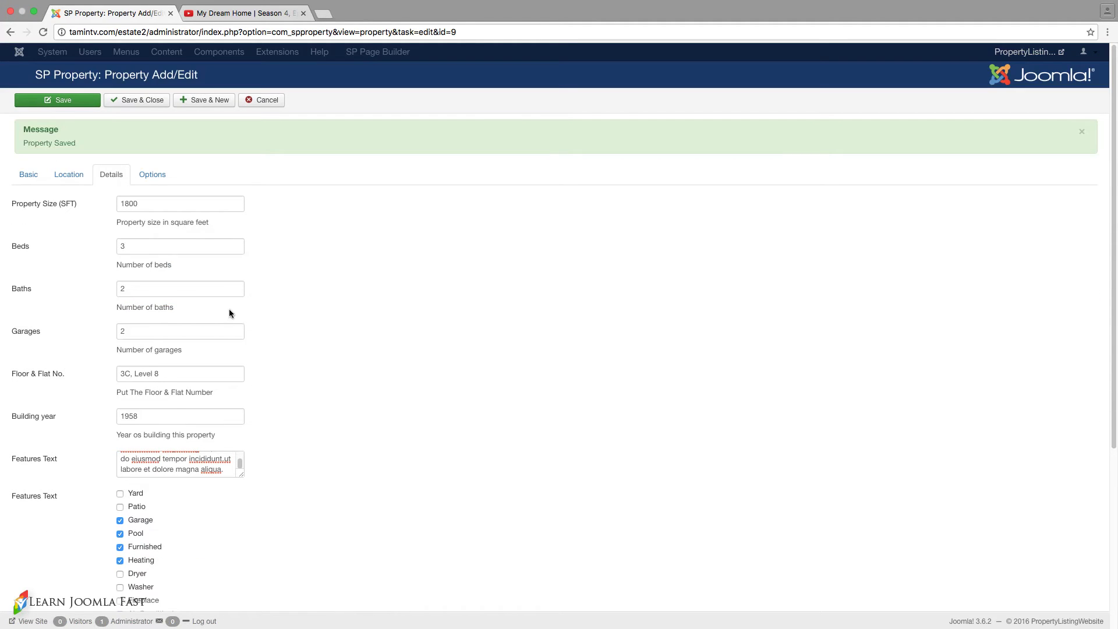
{"action": "left_click", "coordinate": [159, 183]}
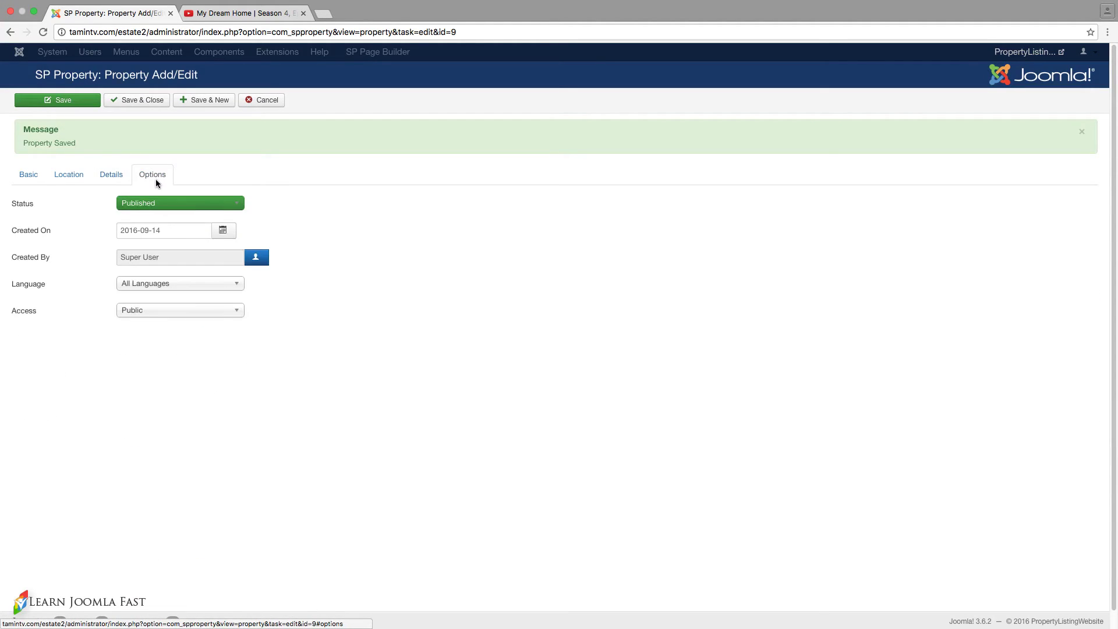
{"action": "left_click", "coordinate": [207, 102]}
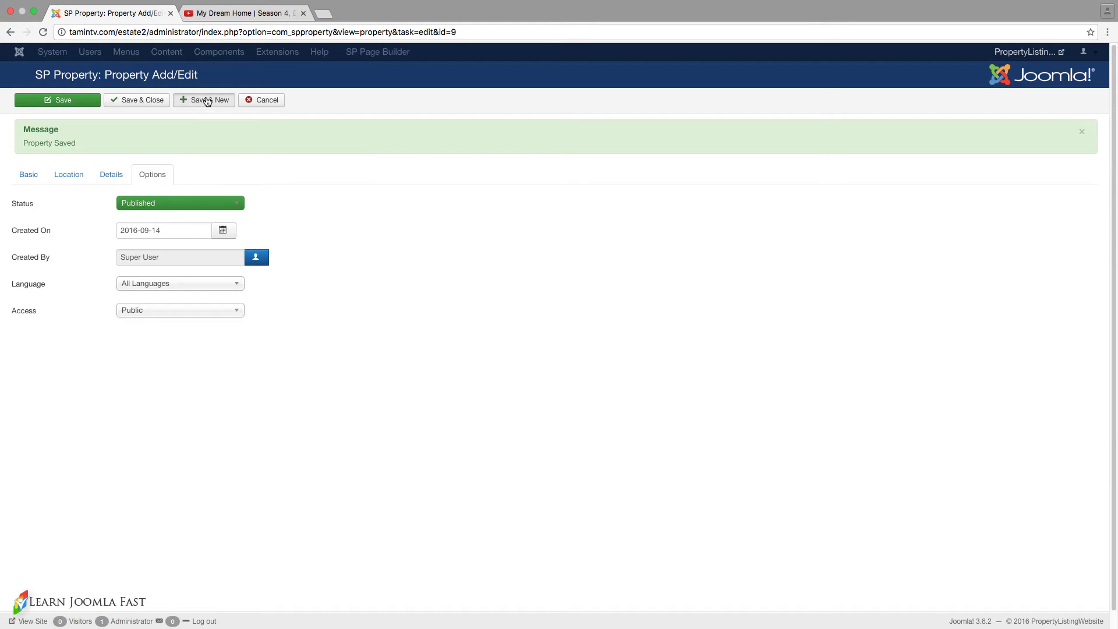
{"action": "left_click", "coordinate": [266, 100]}
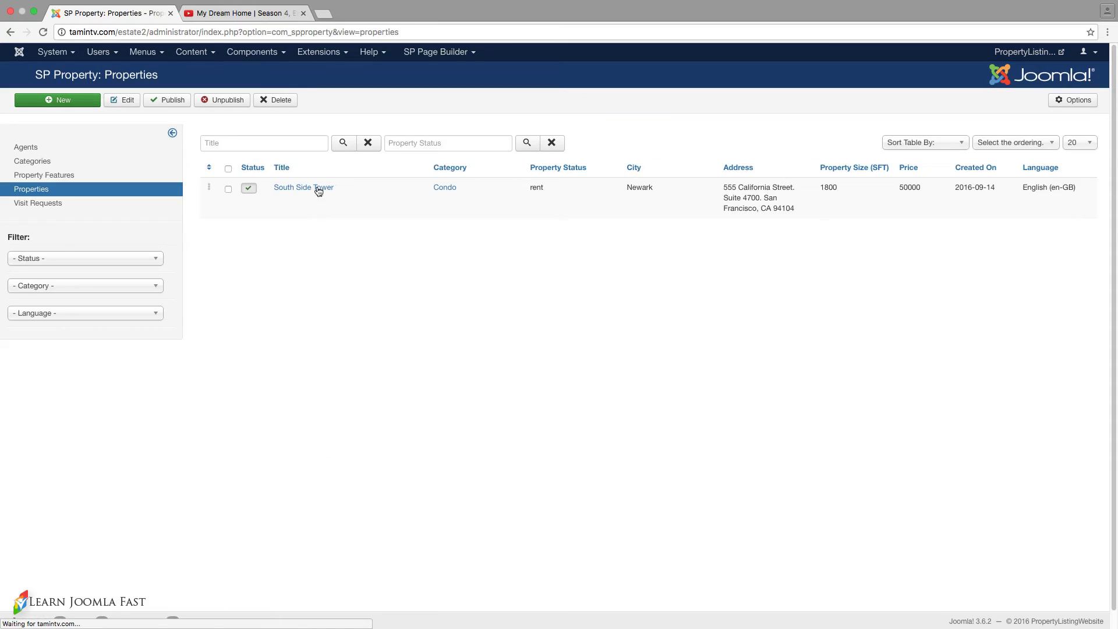
Reopen the South Side Tower property and examine its available agents and publishing options
{"action": "left_click", "coordinate": [303, 187]}
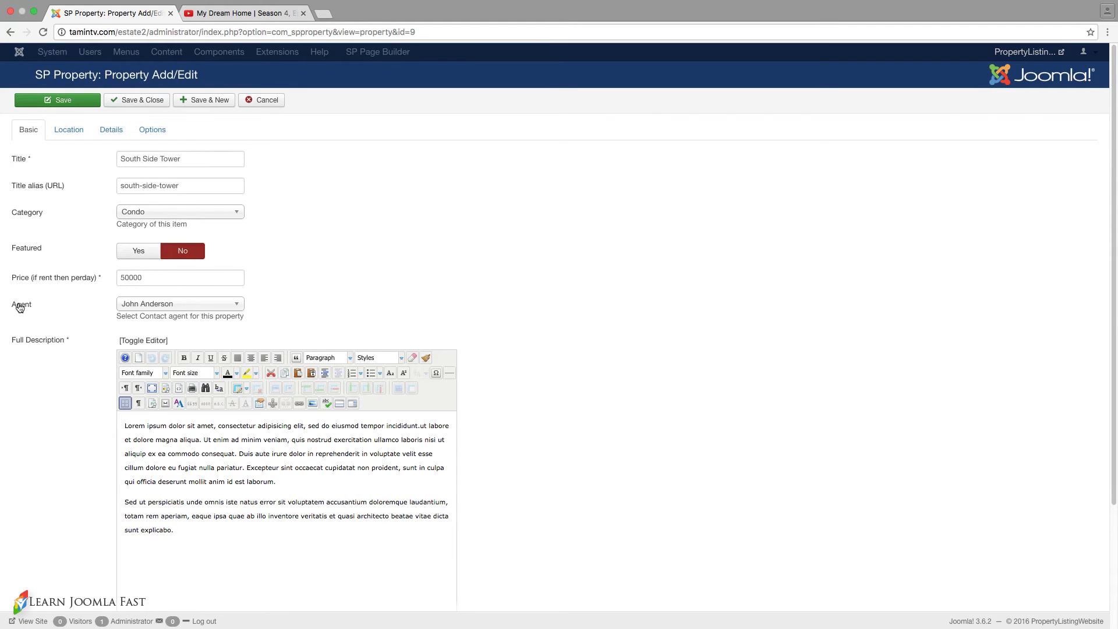
{"action": "left_click", "coordinate": [187, 309]}
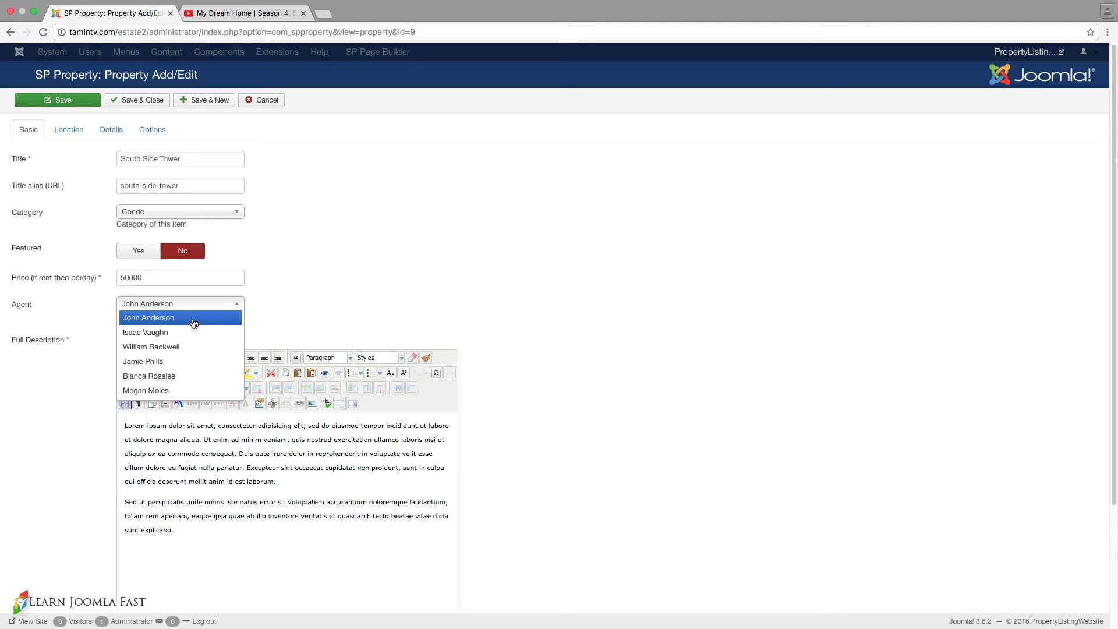
{"action": "left_click", "coordinate": [211, 304]}
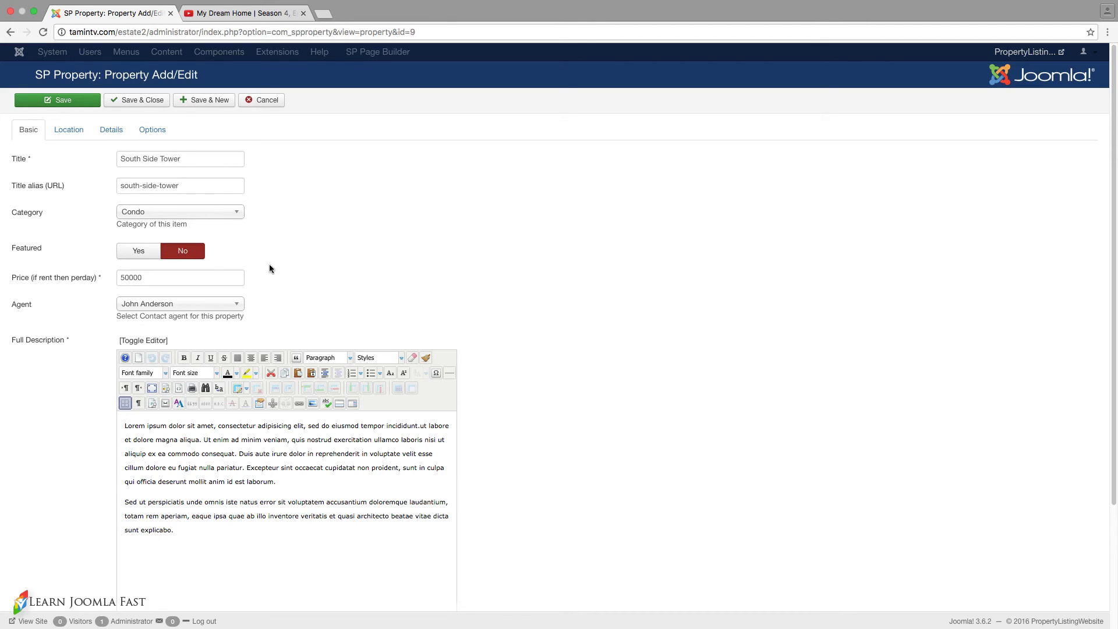
{"action": "left_click", "coordinate": [152, 131]}
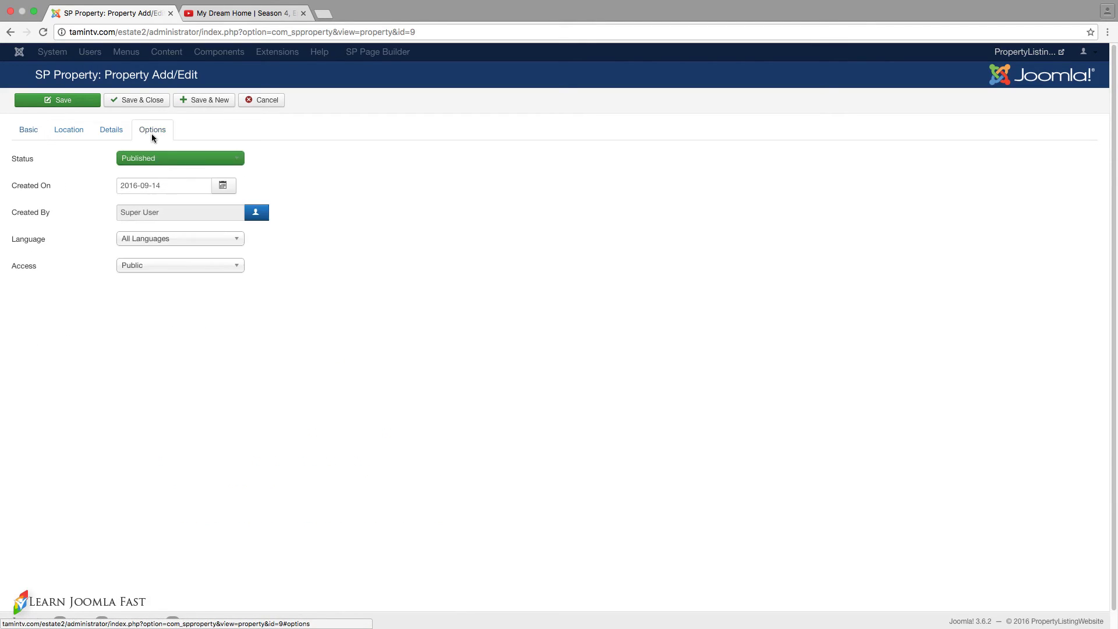
Examine the users available as the property's creator and leave the user selection without choosing one
{"action": "left_click", "coordinate": [257, 213]}
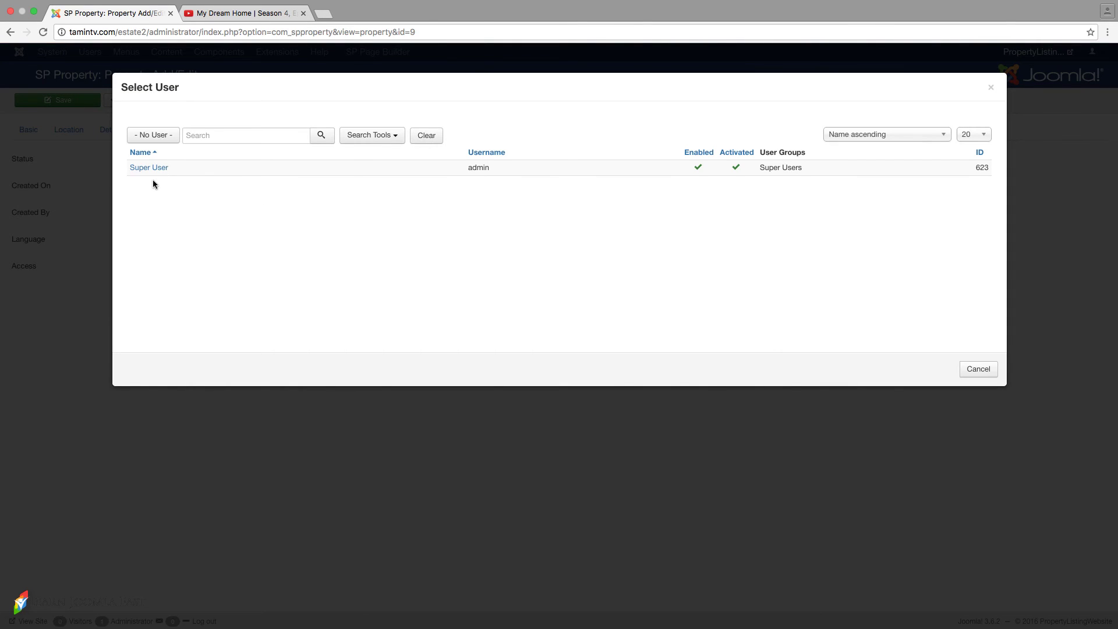
{"action": "left_click", "coordinate": [991, 88]}
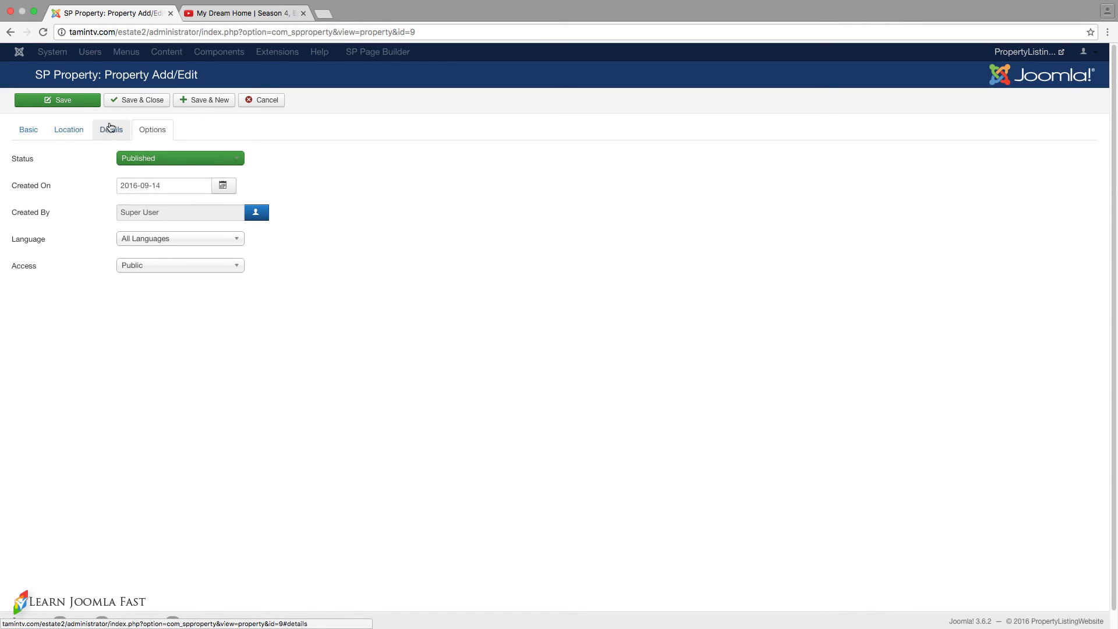
Review the South Side Tower property's basic settings, description and image fields, and save the property
{"action": "left_click", "coordinate": [30, 130]}
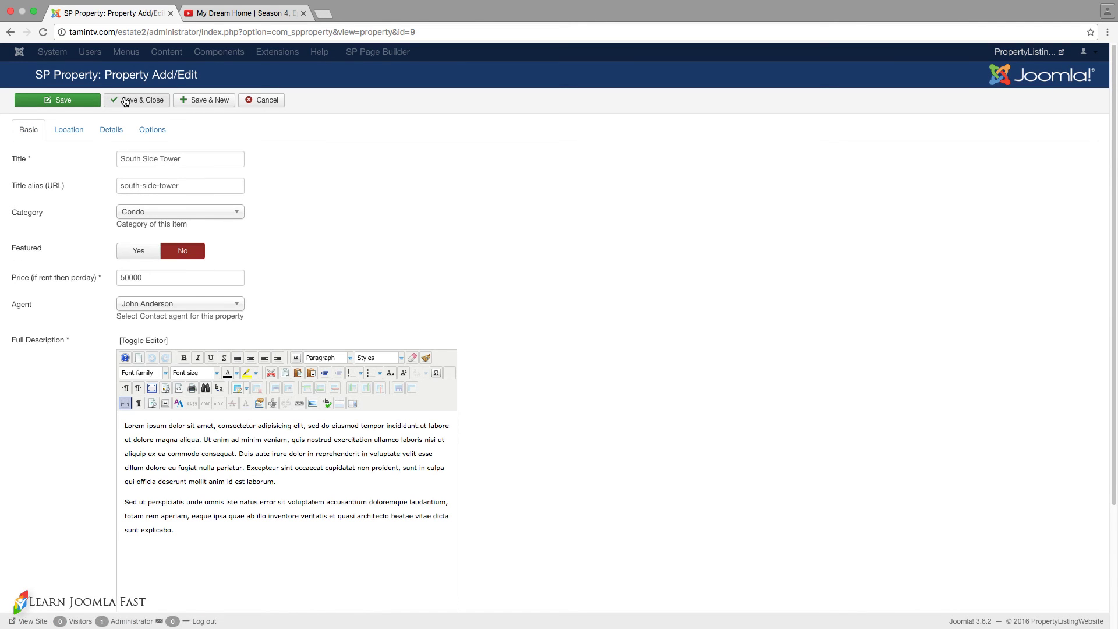
{"action": "scroll", "coordinate": [241, 277], "scroll_direction": "down", "scroll_amount": 3}
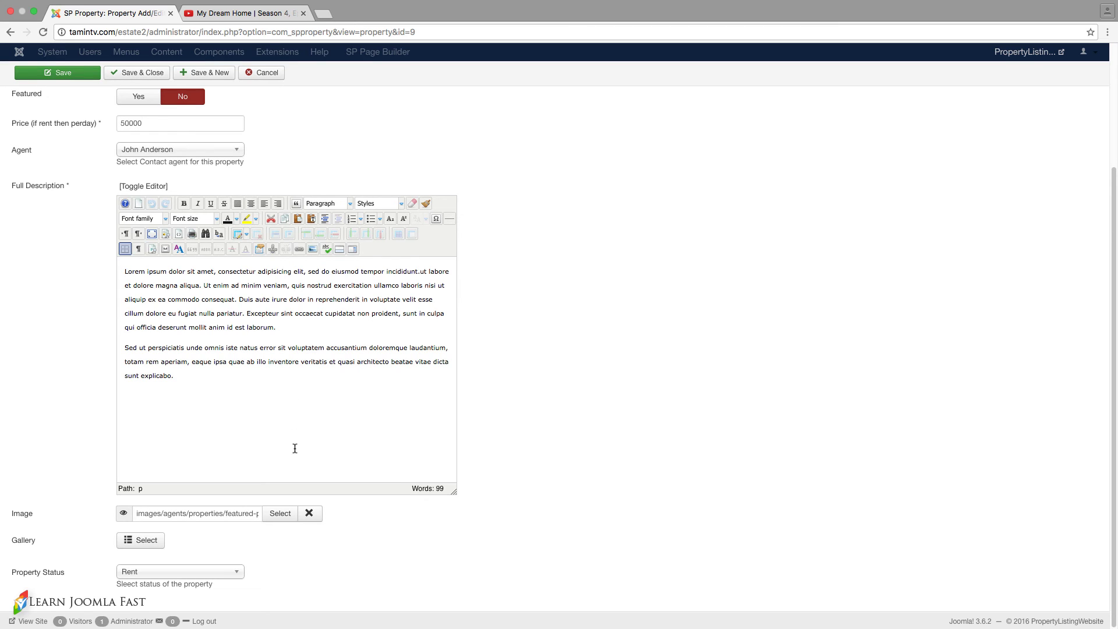
{"action": "scroll", "coordinate": [305, 374], "scroll_direction": "up", "scroll_amount": 3}
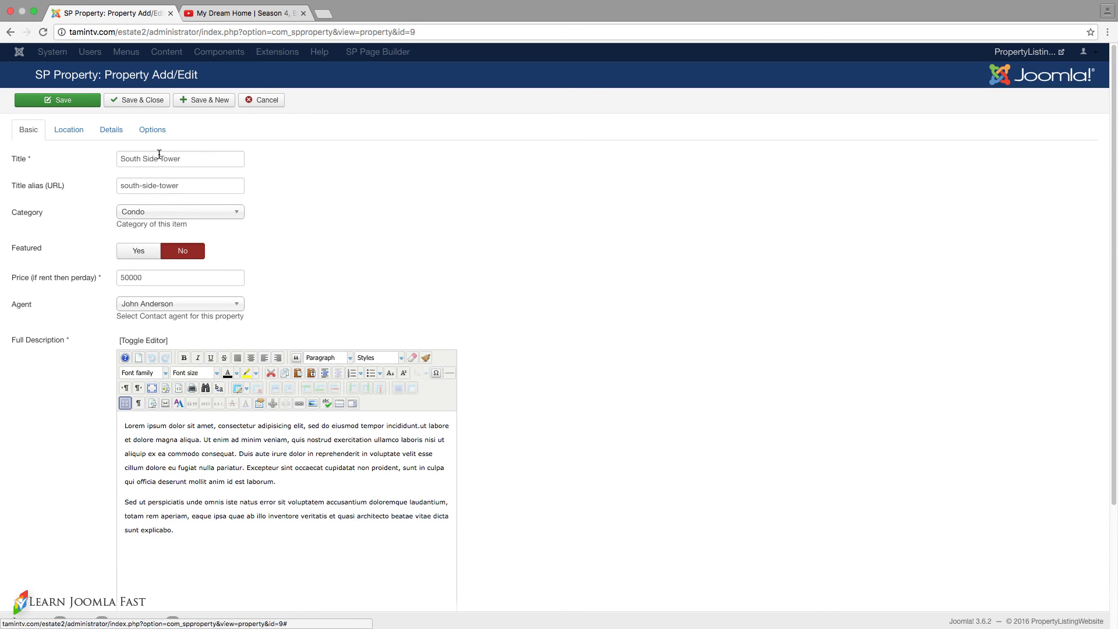
{"action": "left_click", "coordinate": [211, 102]}
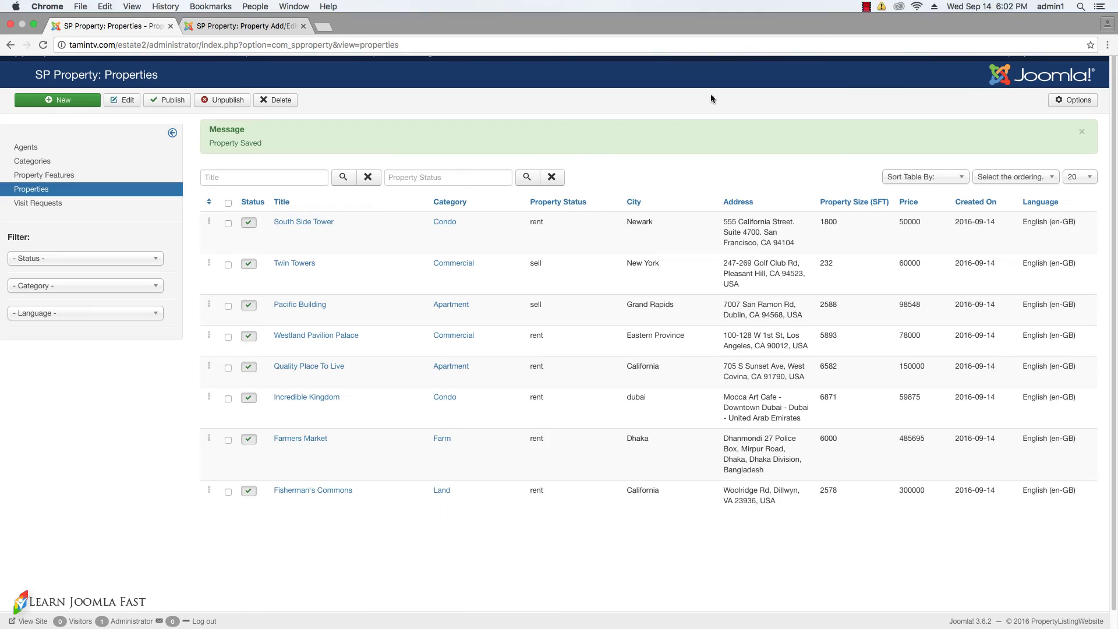